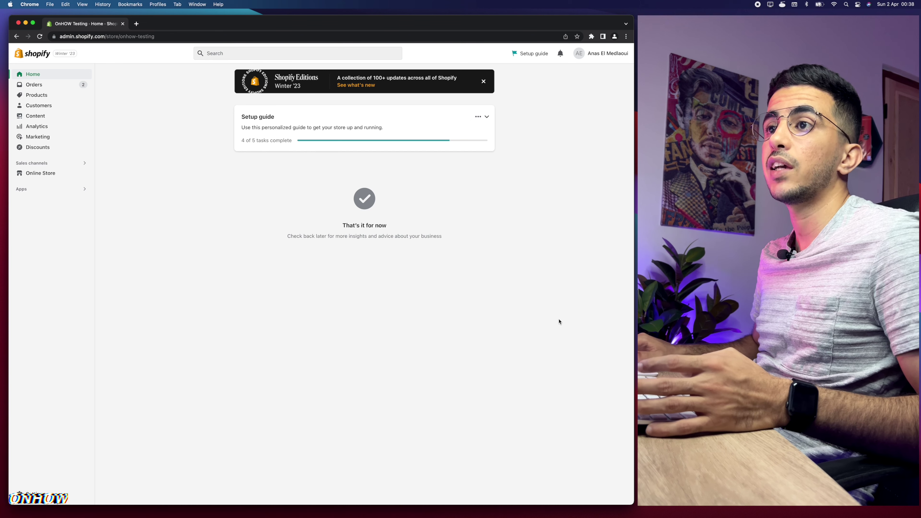
Open the online store's themes and start customizing the current Dawn theme, retrying the page load in the editor
scroll(34, 175, "up", 5)
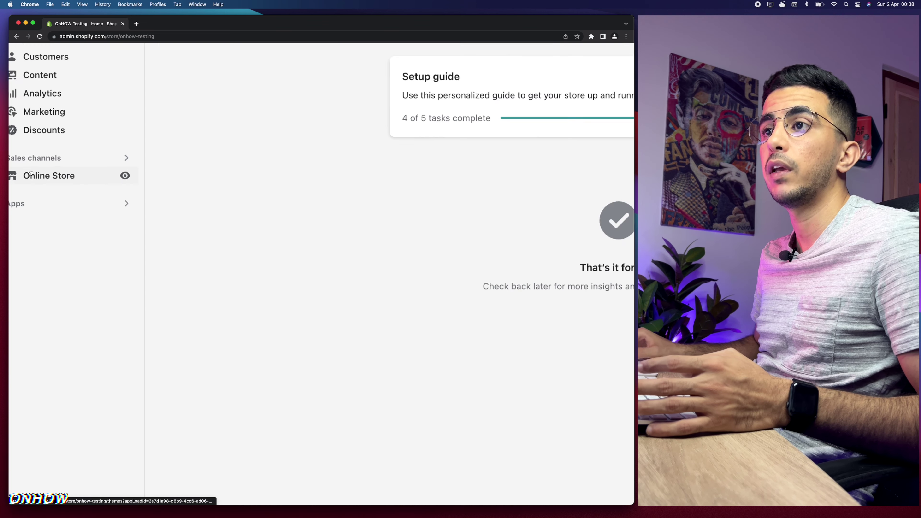
left_click(51, 177)
scroll(50, 189, "down", 5)
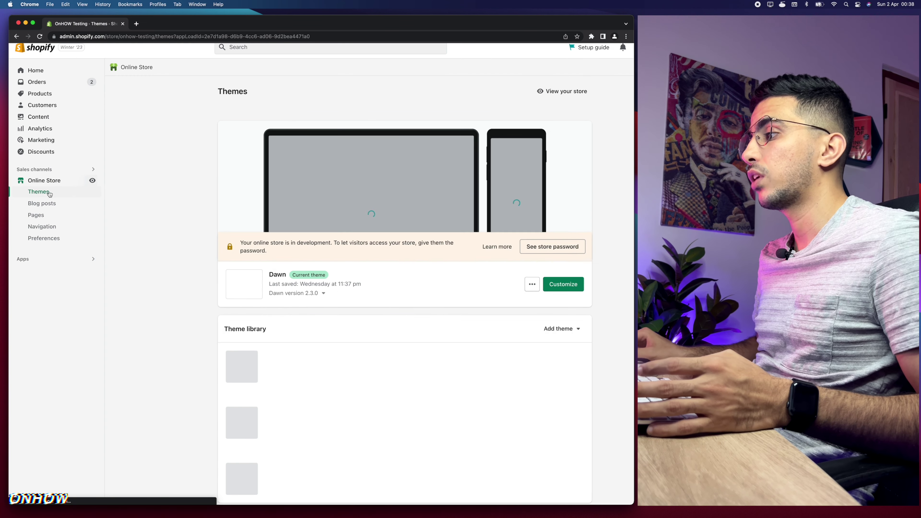
left_click(568, 285)
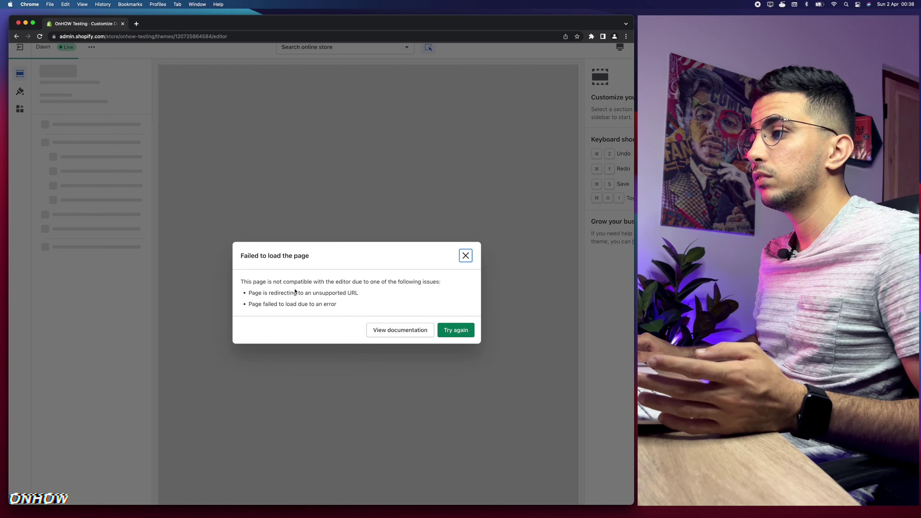
left_click(456, 330)
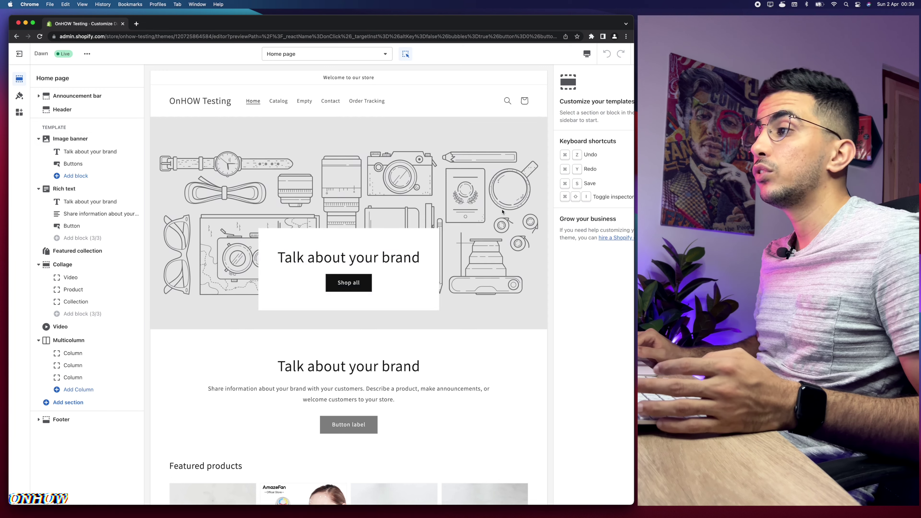
Open the Footer section's settings on the Home page template
scroll(362, 188, "down", 3)
scroll(328, 189, "up", 3)
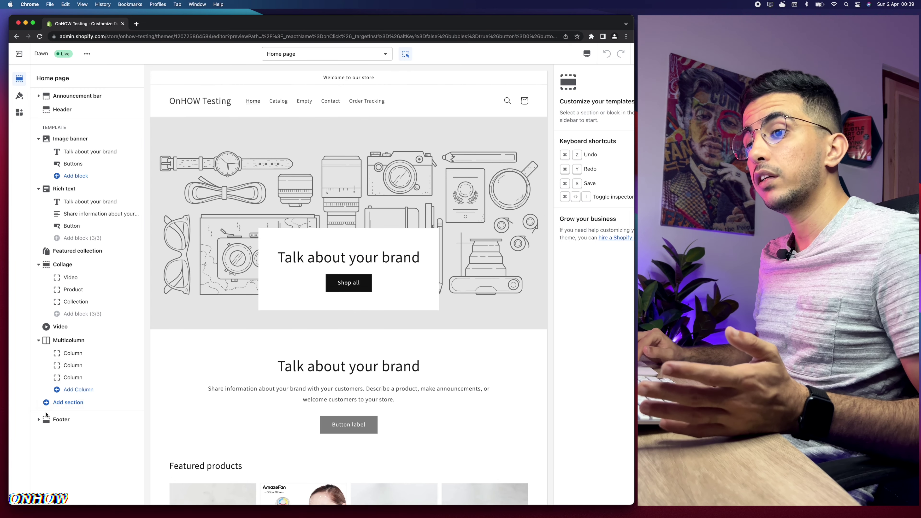
mouse_move(63, 424)
scroll(63, 424, "up", 3)
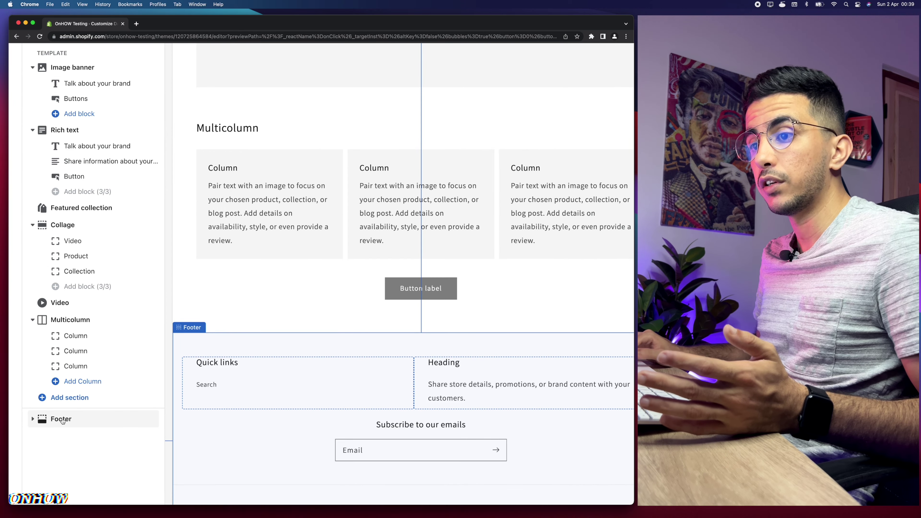
left_click(61, 420)
scroll(310, 372, "down", 3)
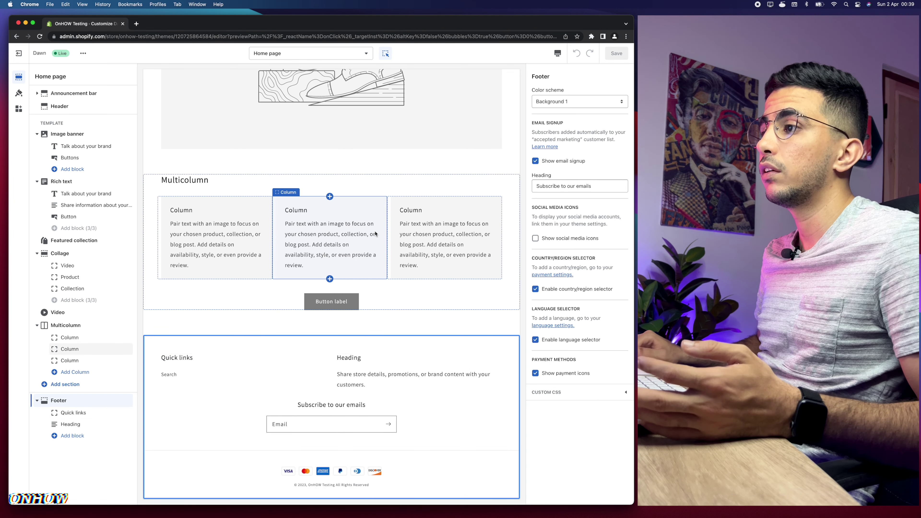
Try moving the footer's Quick links block to the next position and back, and duplicate it and delete the copy
scroll(246, 250, "up", 2)
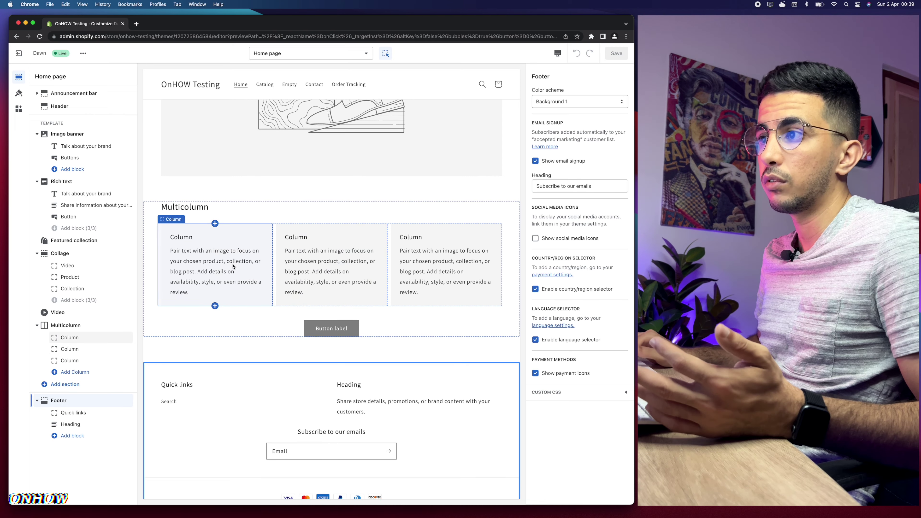
scroll(336, 240, "up", 15)
scroll(335, 240, "down", 20)
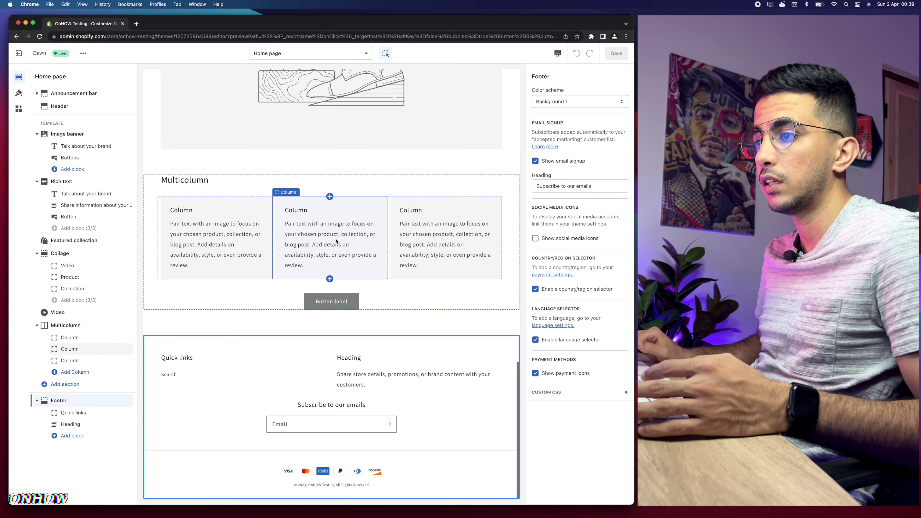
scroll(344, 241, "up", 10)
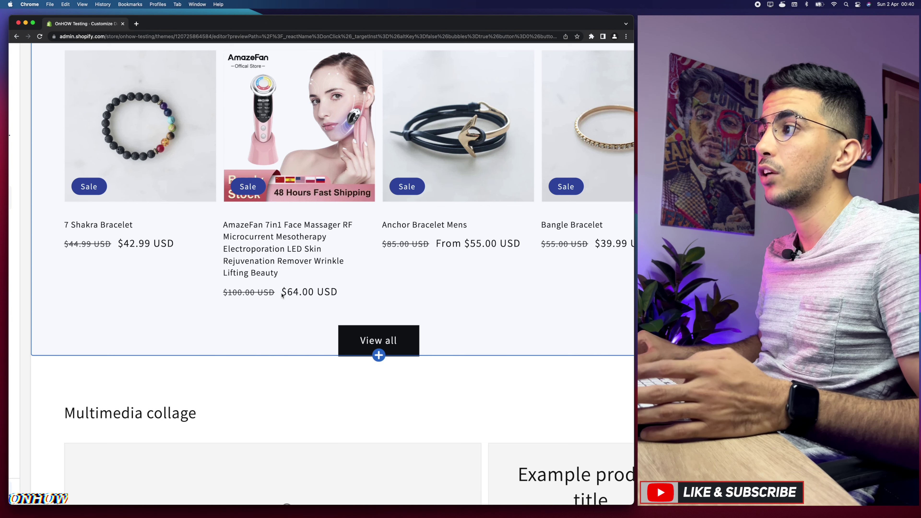
scroll(281, 295, "down", 10)
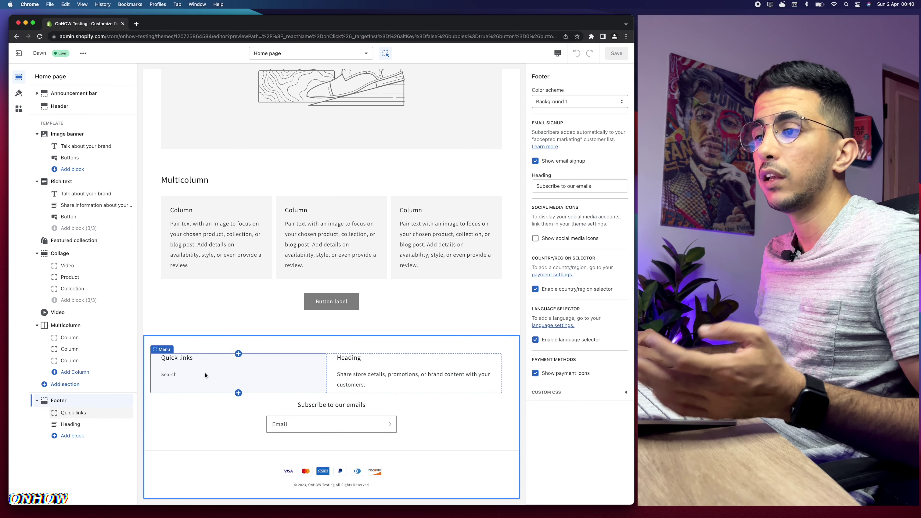
left_click(213, 376)
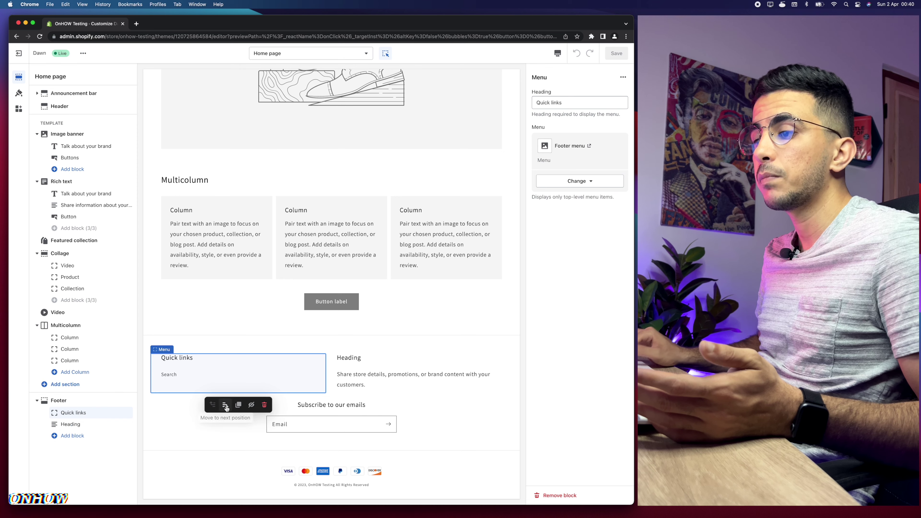
left_click(225, 405)
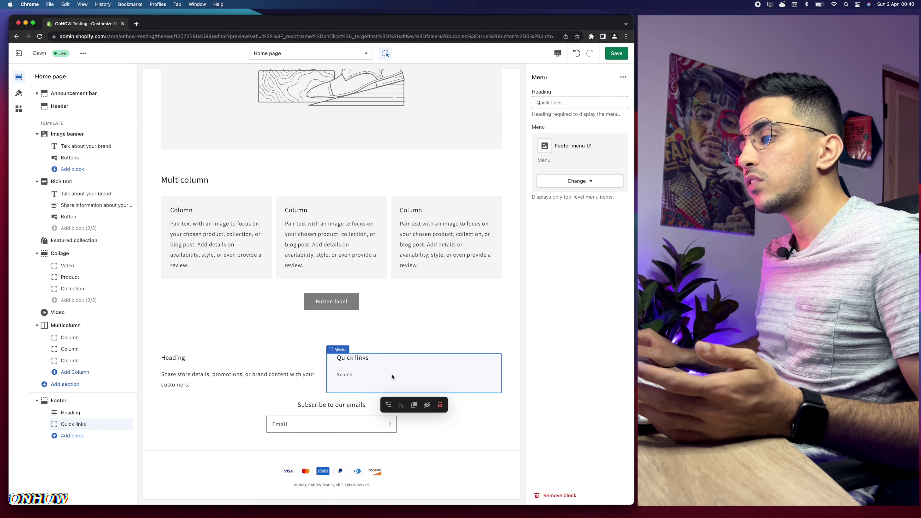
left_click(388, 405)
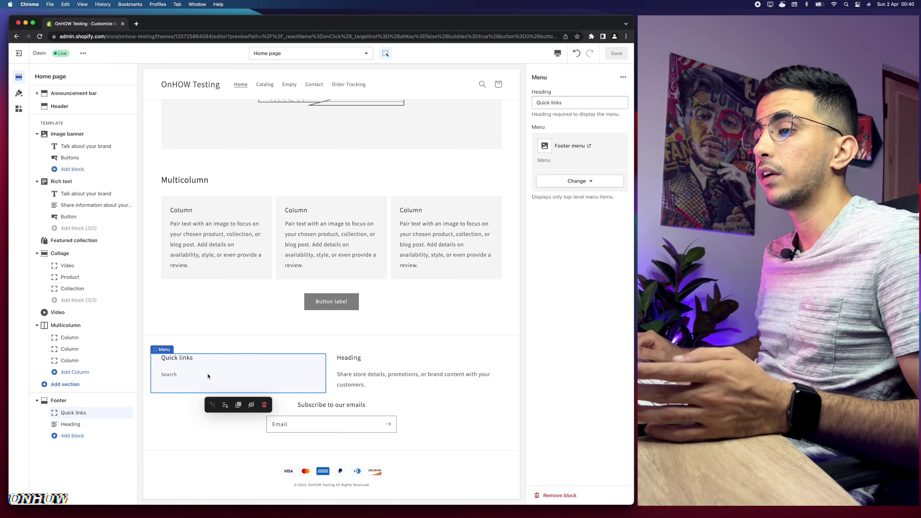
left_click(238, 405)
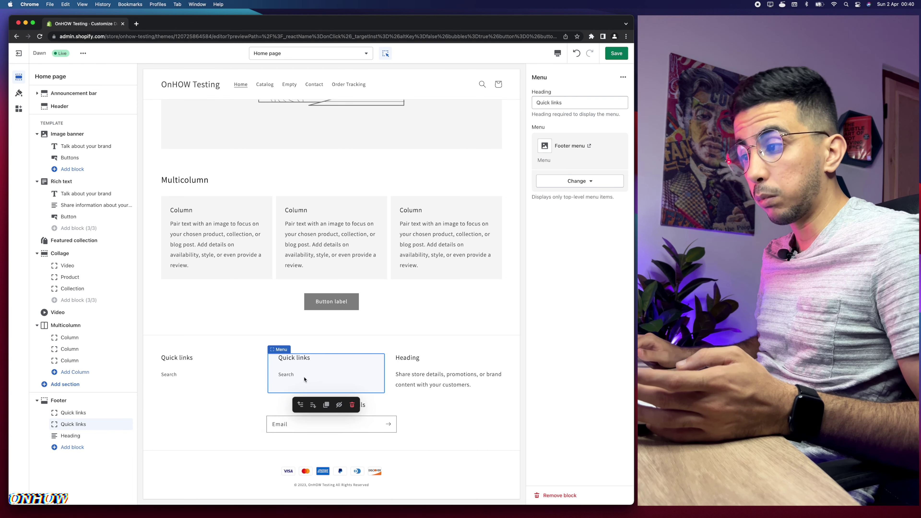
left_click(352, 405)
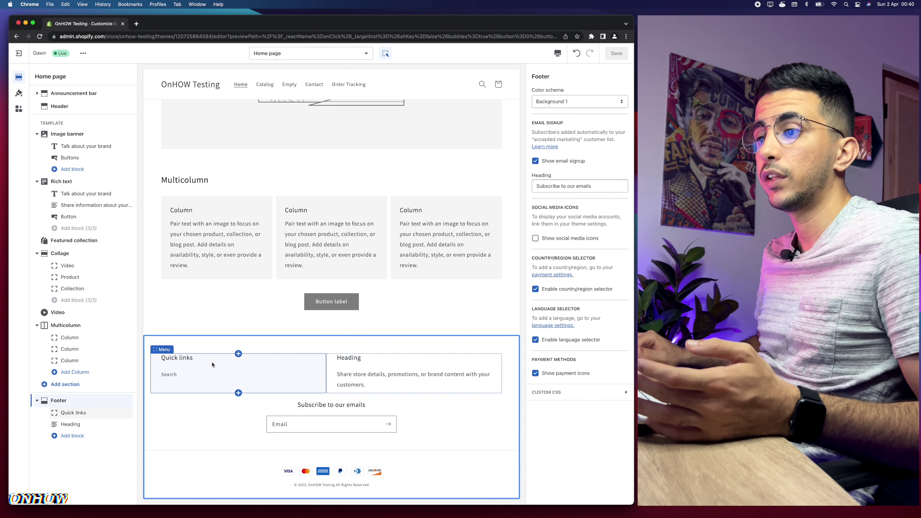
Open the Footer menu linked to the footer's Quick links block for editing
left_click(218, 376)
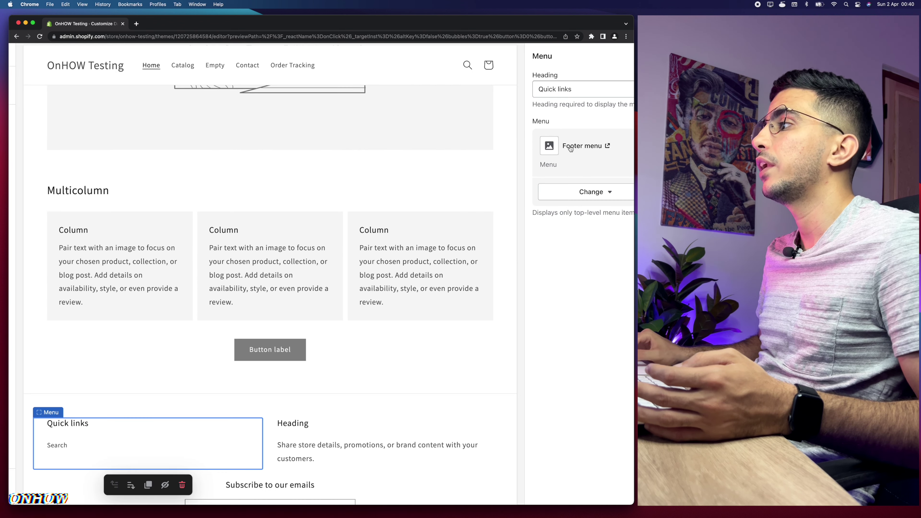
left_click(570, 147)
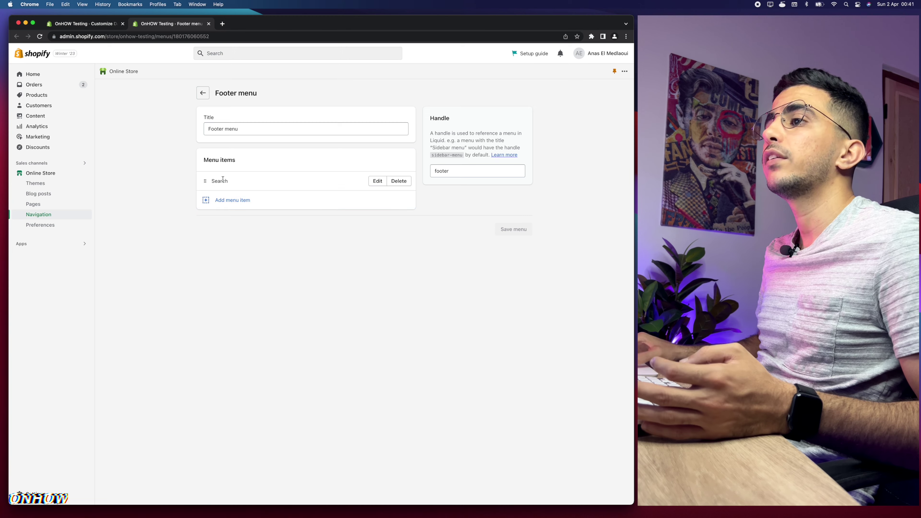
scroll(220, 180, "up", 5)
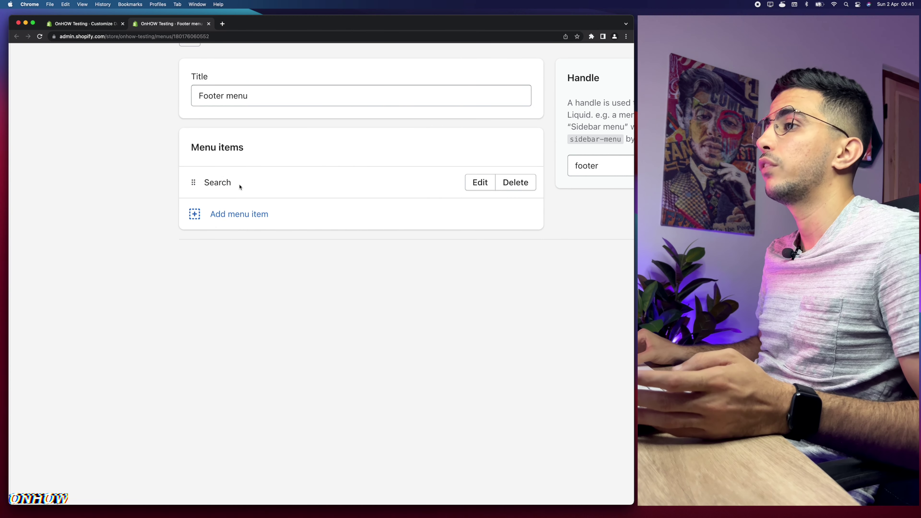
scroll(240, 187, "down", 5)
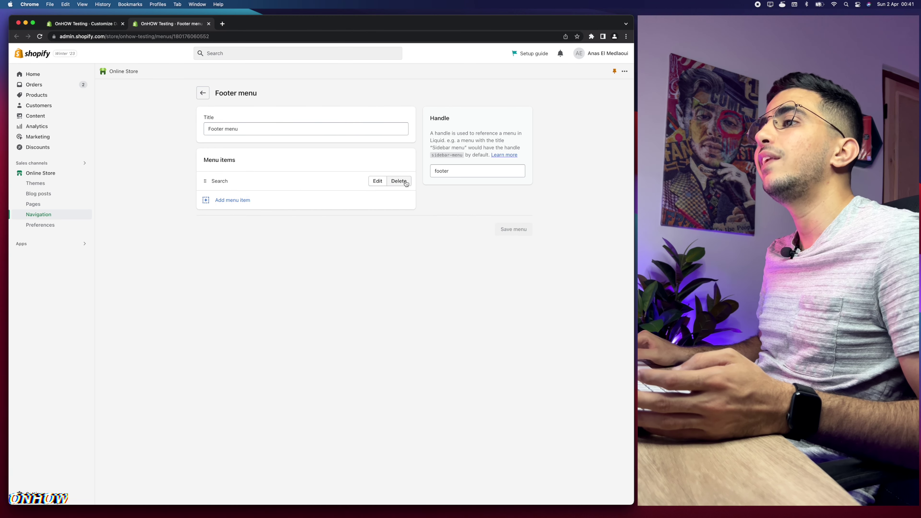
Add a menu item linked to the Order Tracking page to the Footer menu and save the menu
left_click(219, 201)
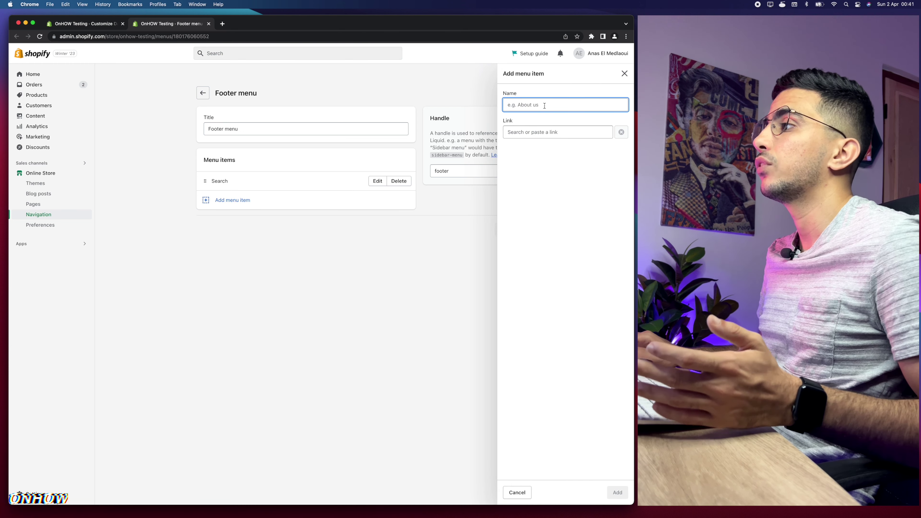
left_click(538, 132)
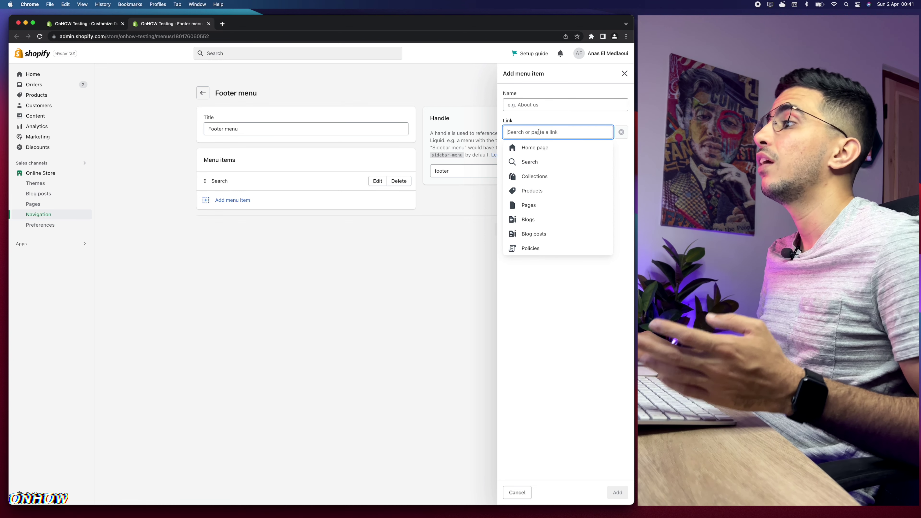
left_click(533, 205)
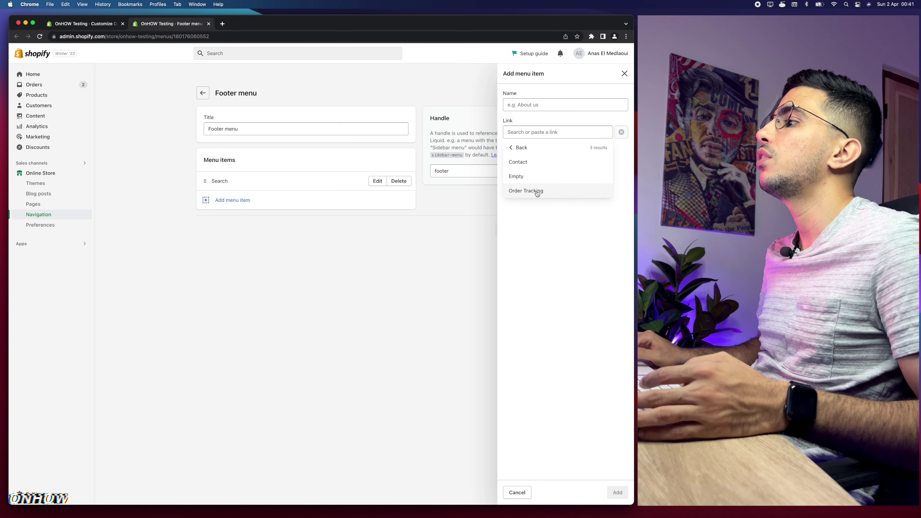
left_click(532, 192)
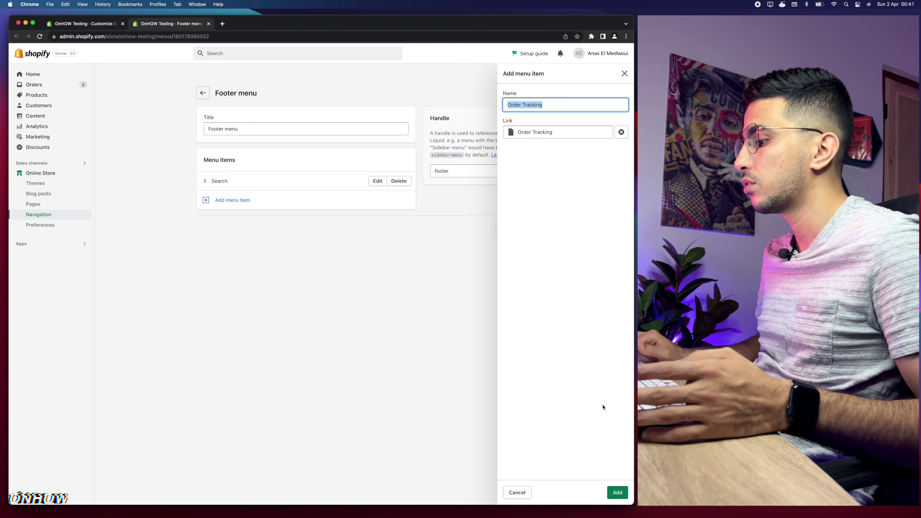
left_click(612, 488)
left_click(514, 248)
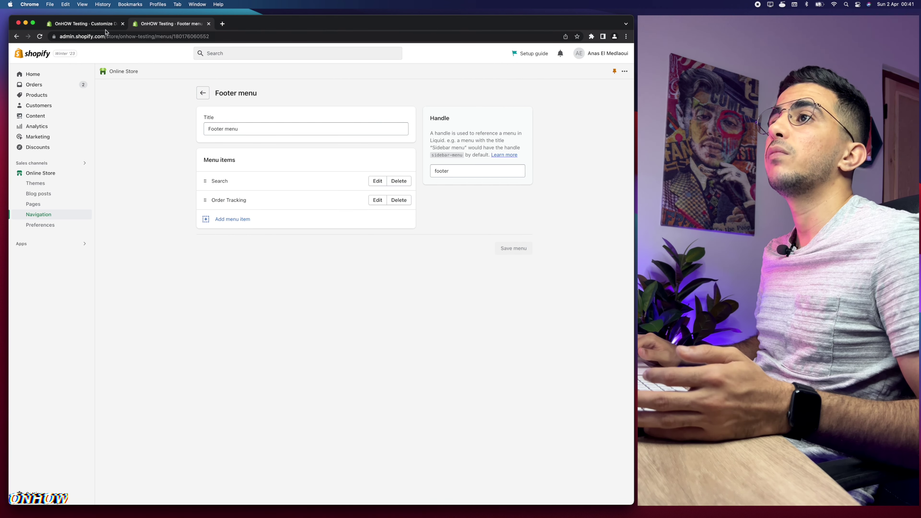
Compare the footer's Quick links in the theme preview with the items of the saved Footer menu
left_click(96, 25)
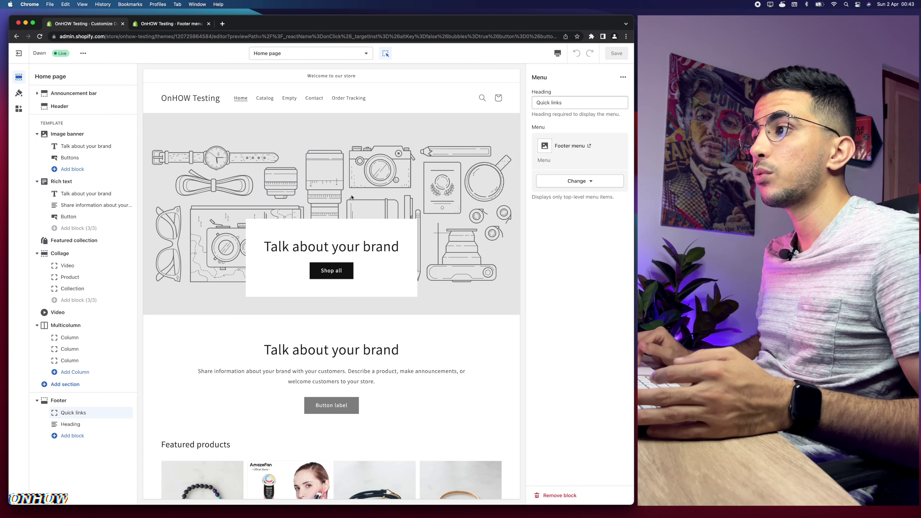
scroll(362, 240, "down", 10)
scroll(363, 239, "down", 5)
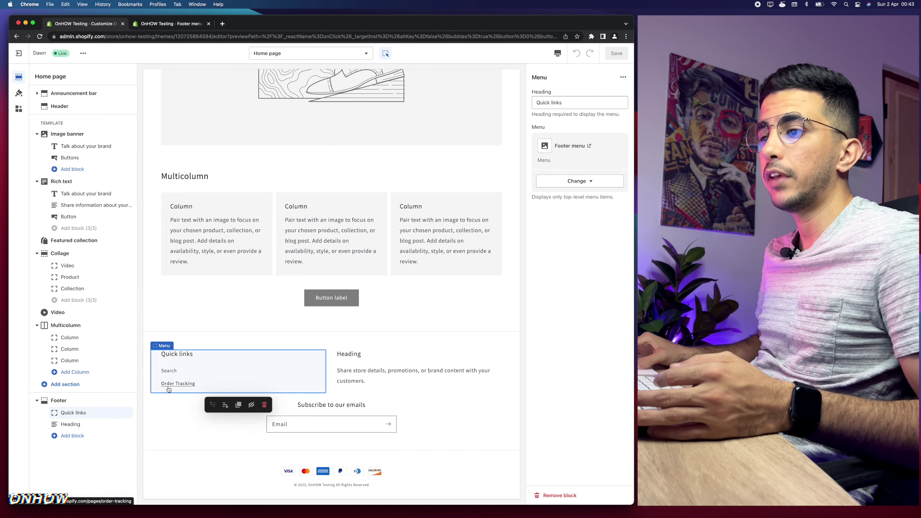
scroll(169, 386, "up", 5)
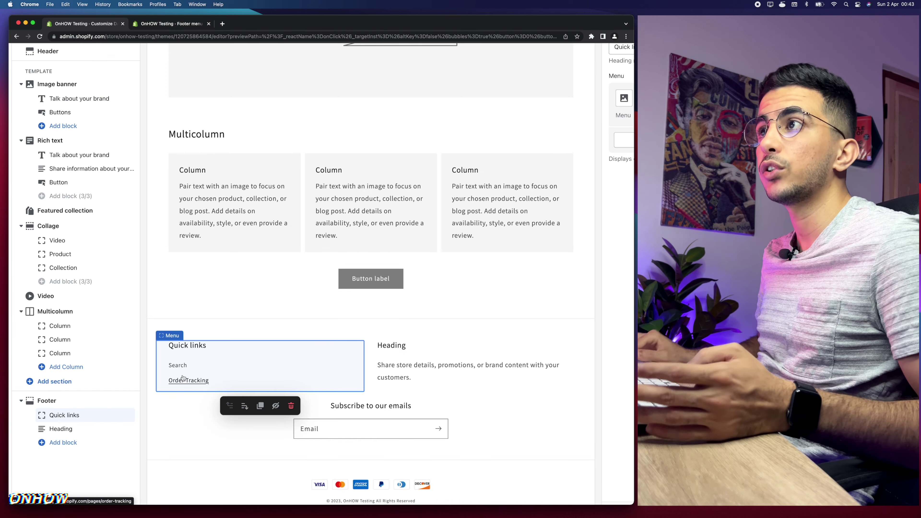
left_click(189, 24)
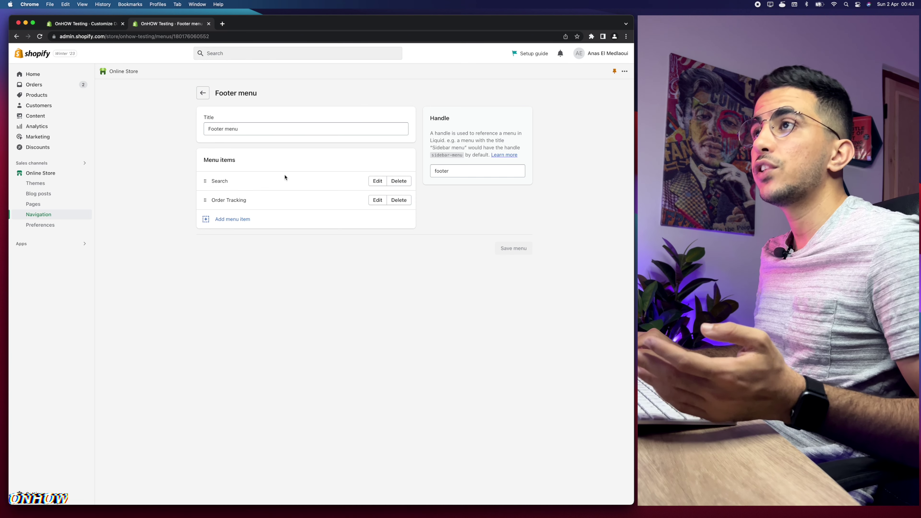
left_click(83, 23)
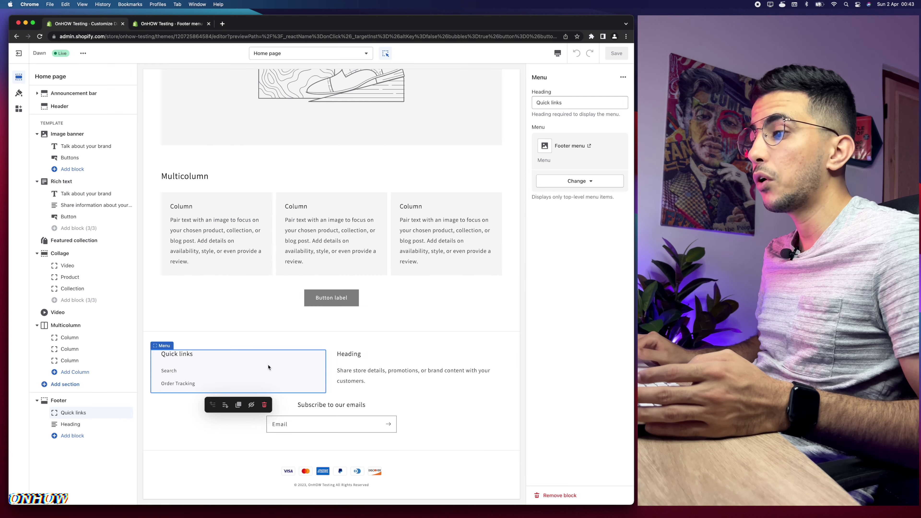
Replace the subtext of the footer's text block with "onhow subscribe please" and save the theme
left_click(391, 375)
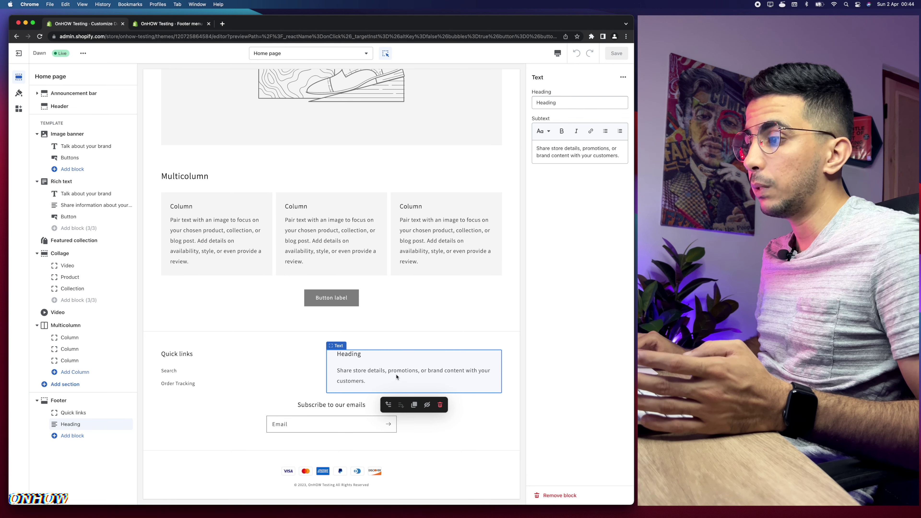
left_click(576, 154)
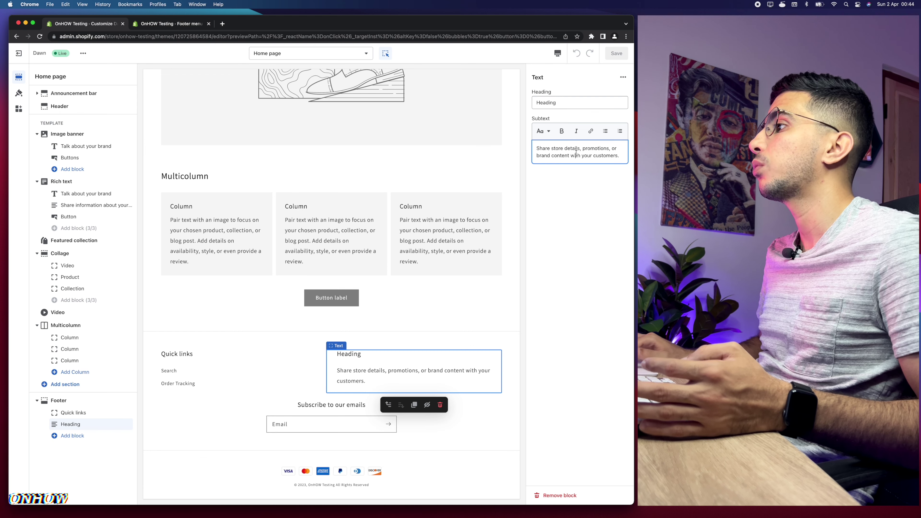
left_click_drag(537, 147, 600, 166)
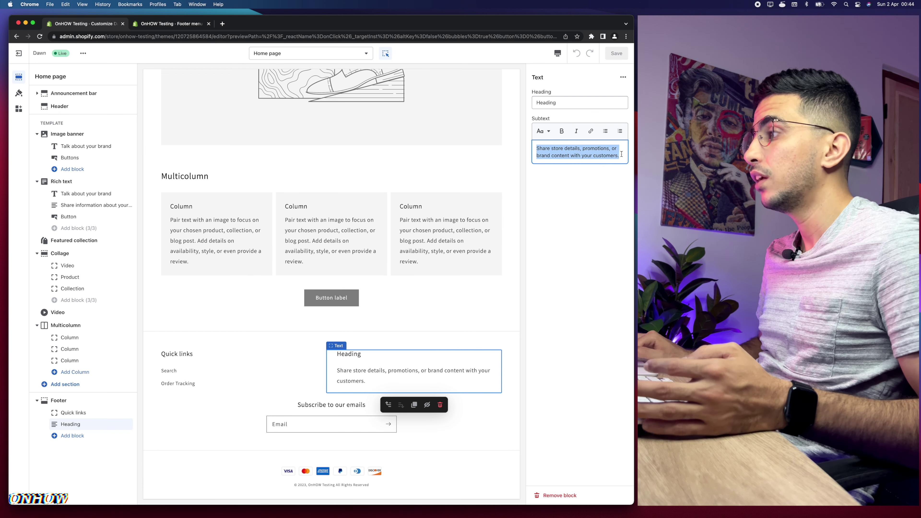
key("BackSpace")
type("N")
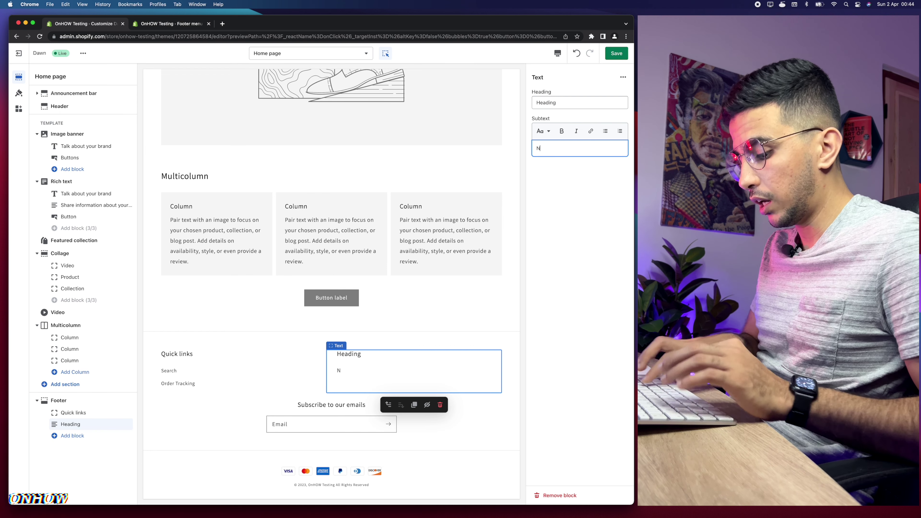
type("ohhoiw subsc")
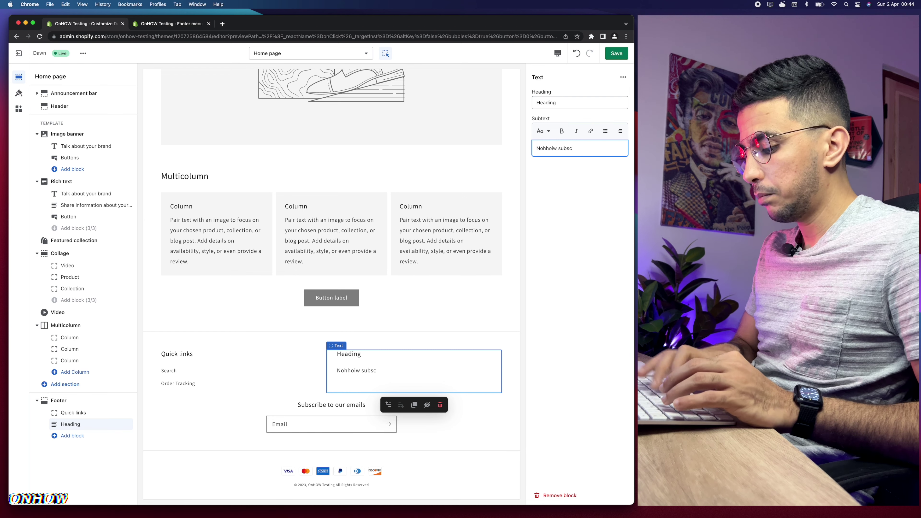
type("ribe please")
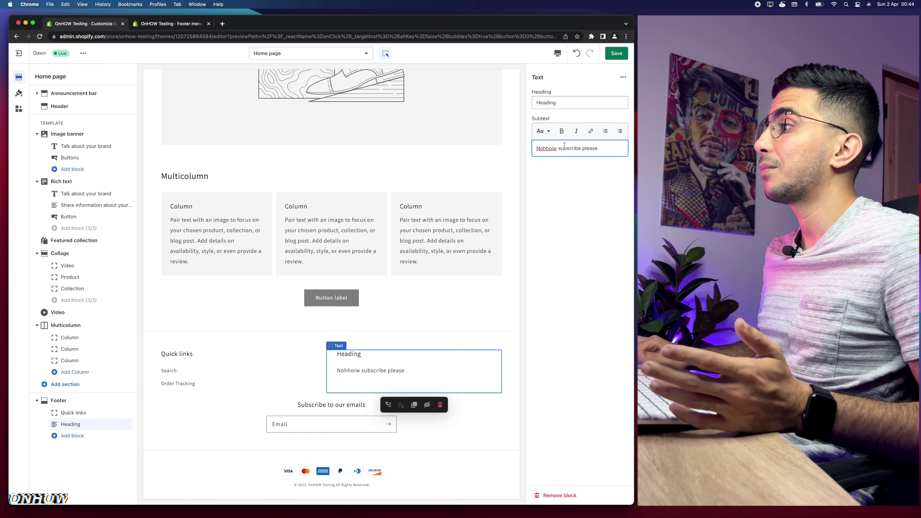
double_click(548, 147)
type("onhow")
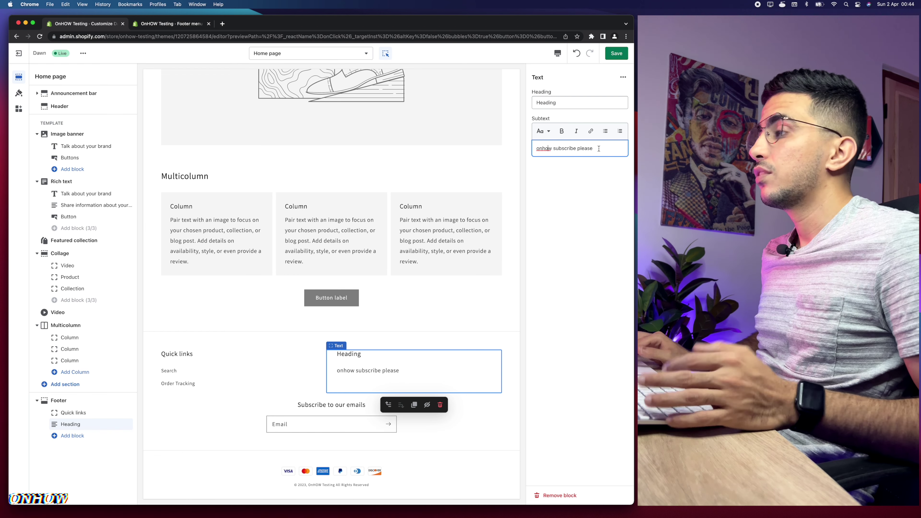
left_click_drag(593, 148, 553, 148)
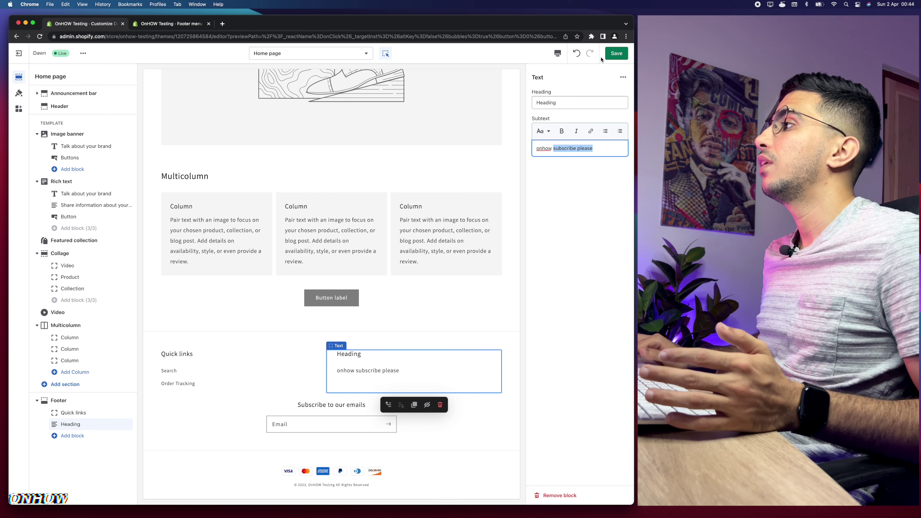
left_click(615, 54)
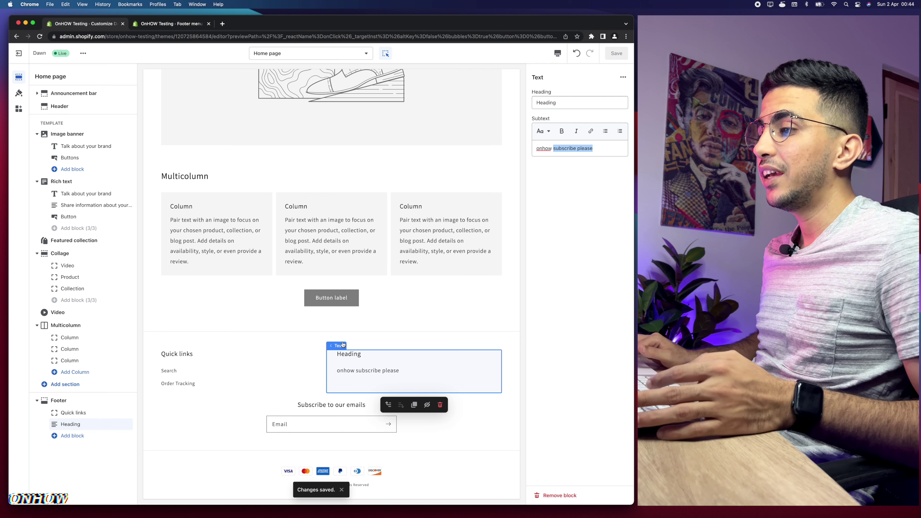
Change the heading of the footer's text block to "Youtube" and save the theme
left_click(358, 370)
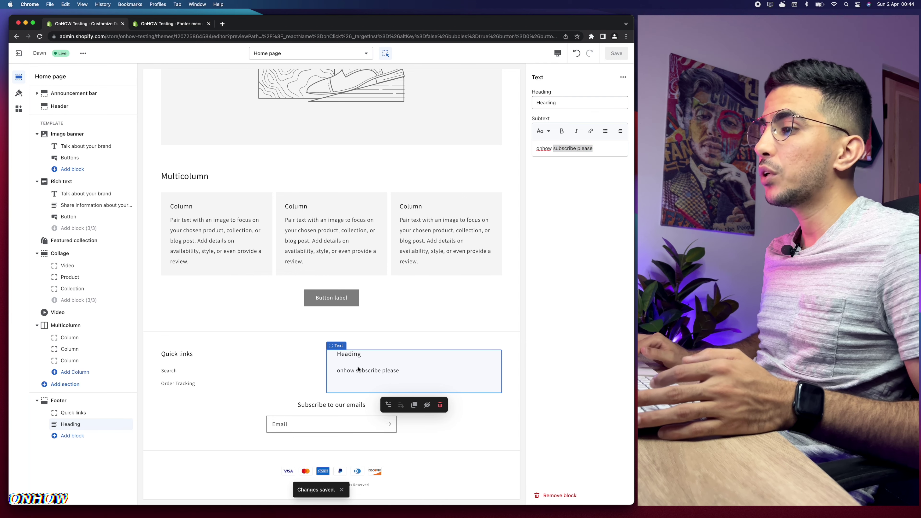
double_click(567, 103)
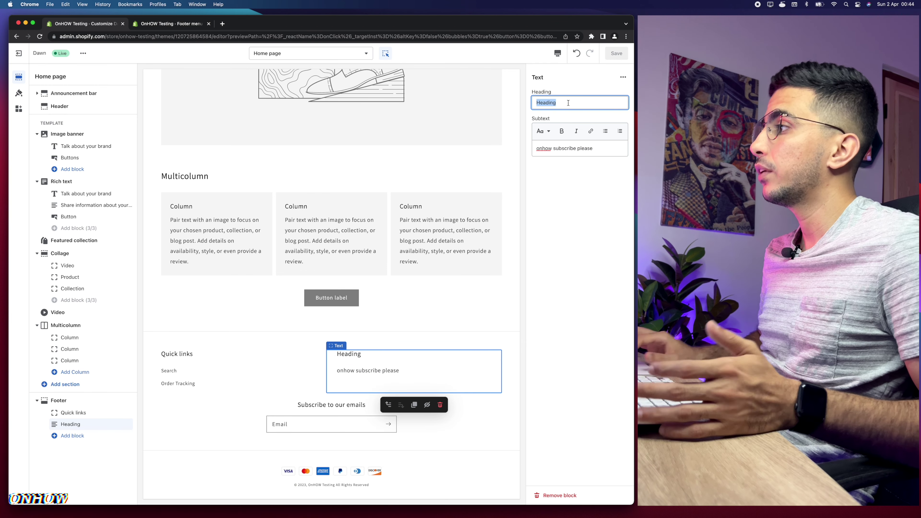
type("Youtube")
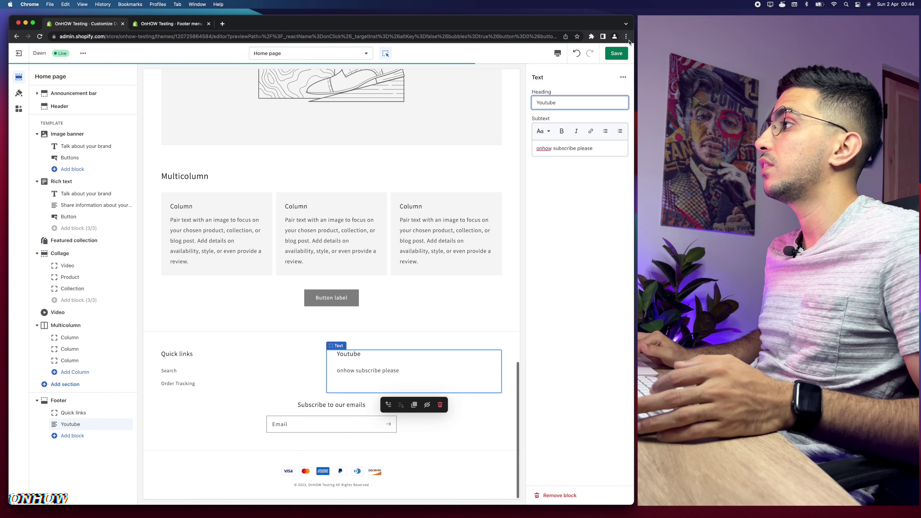
key("super+s")
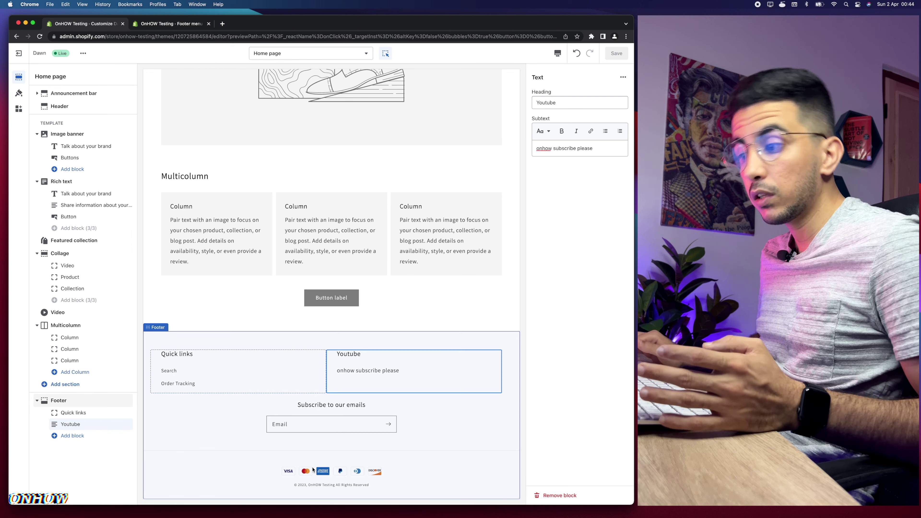
Try the Accent 1 and Accent 2 color schemes on the footer section and settle on Accent 1
left_click(55, 401)
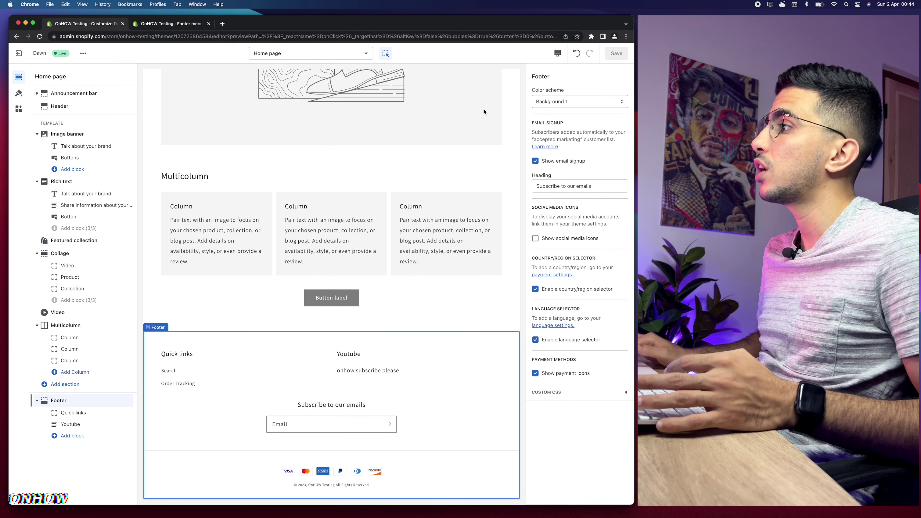
left_click(569, 102)
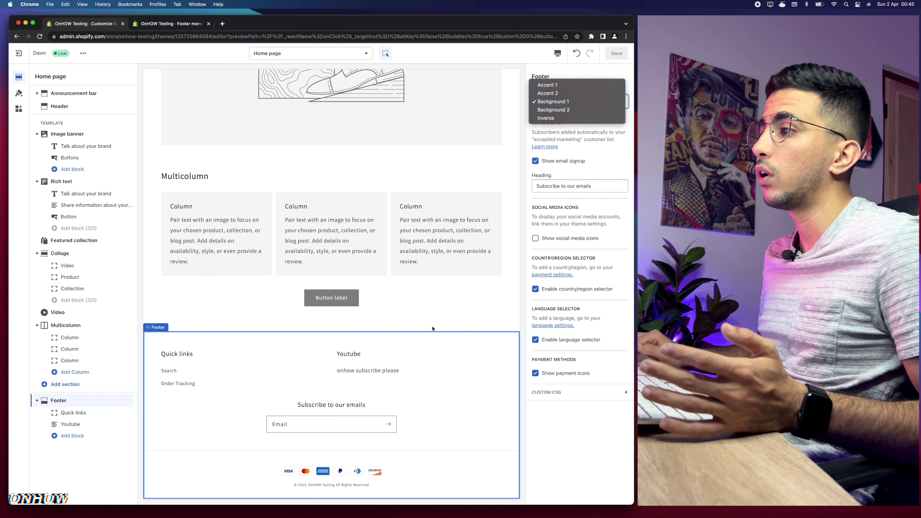
left_click(549, 85)
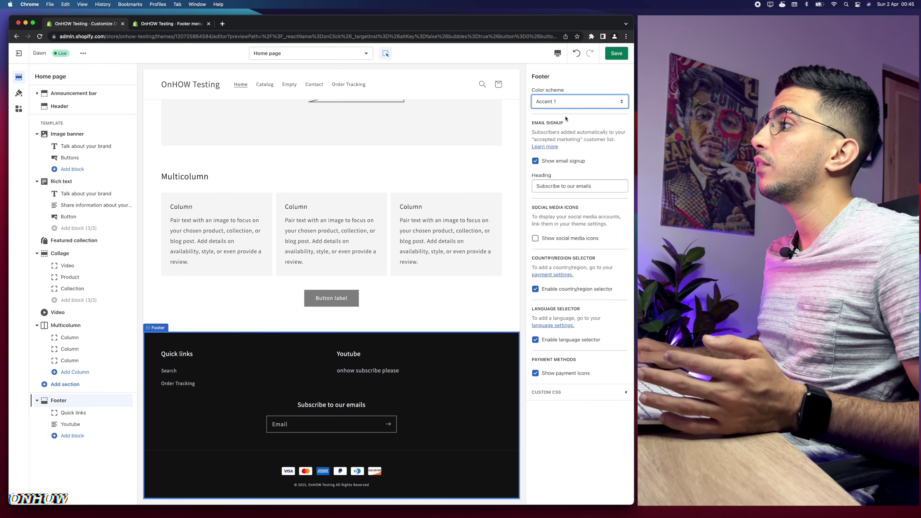
left_click(558, 102)
left_click(558, 110)
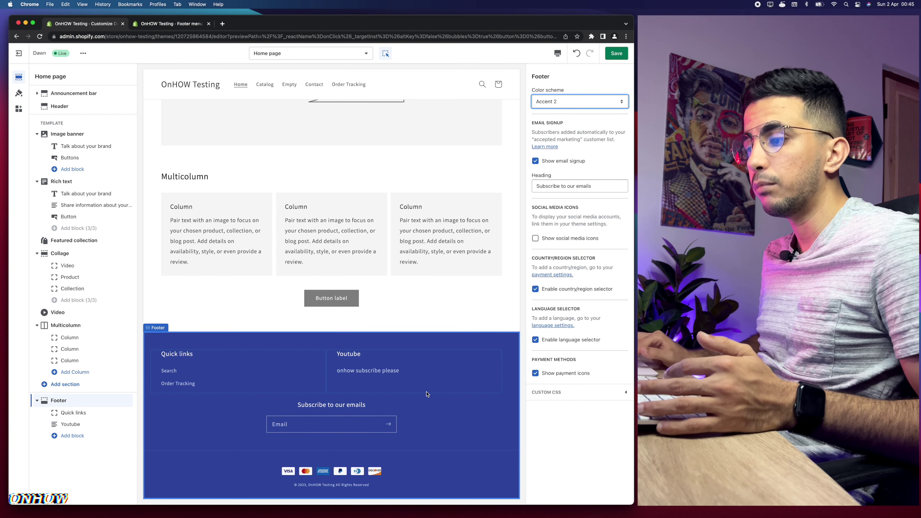
left_click(565, 102)
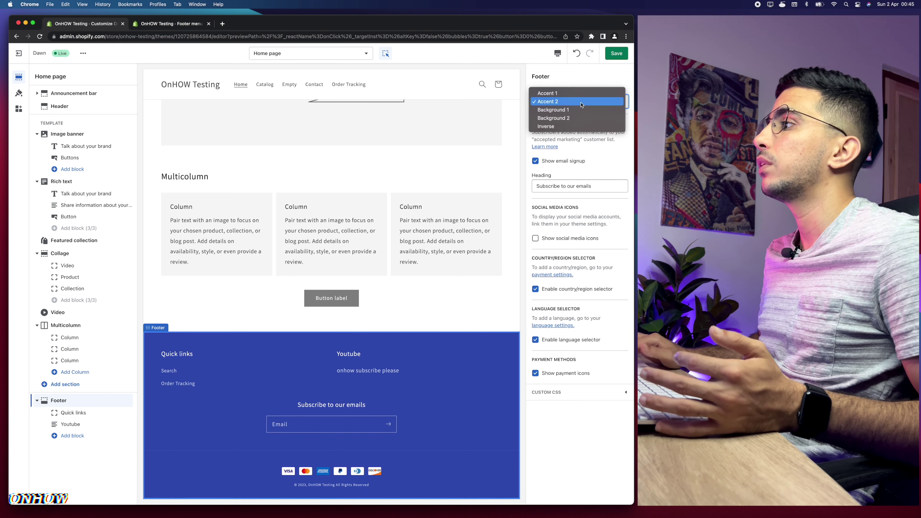
left_click(561, 96)
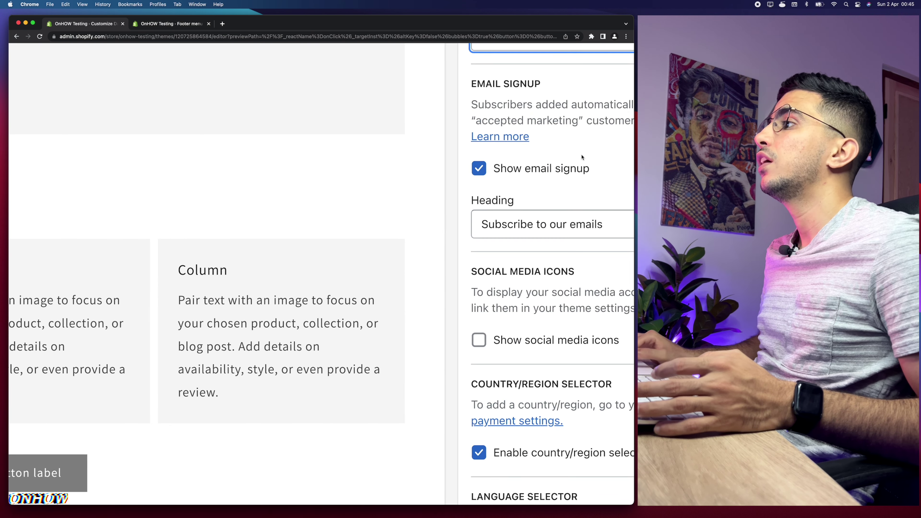
Examine the footer's email signup form and try hiding and showing it again
scroll(557, 139, "right", 4)
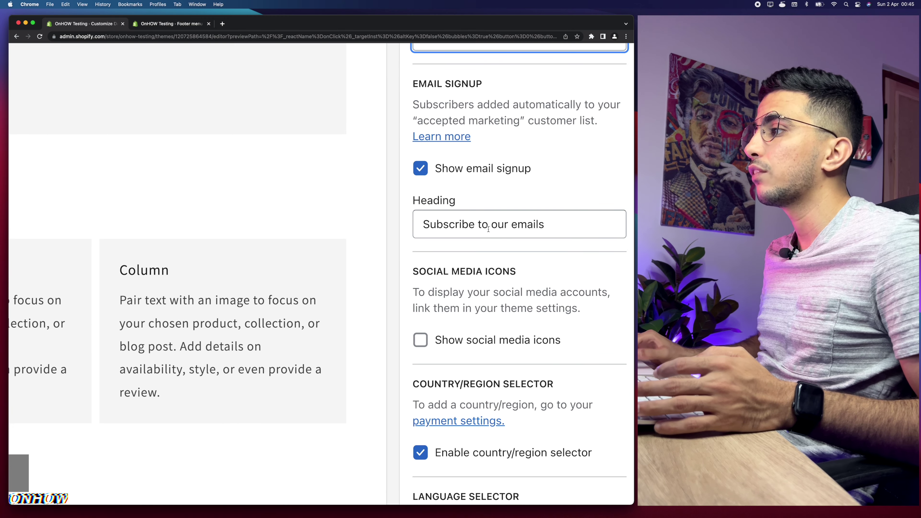
scroll(504, 222, "left", 3)
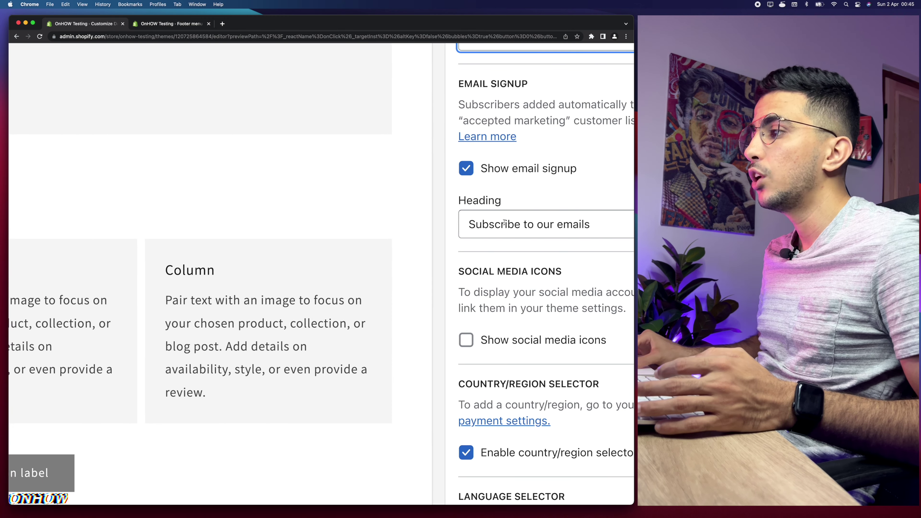
scroll(503, 222, "down", 5)
scroll(320, 416, "up", 5)
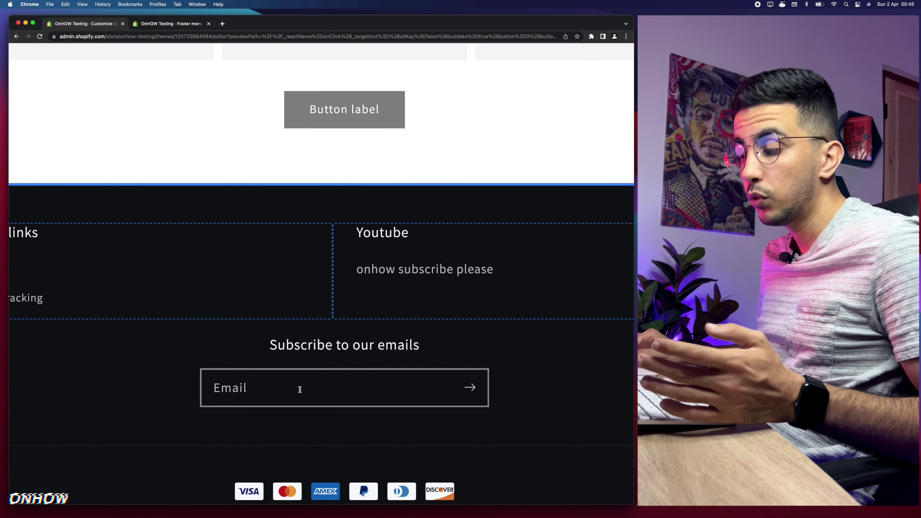
scroll(298, 386, "down", 5)
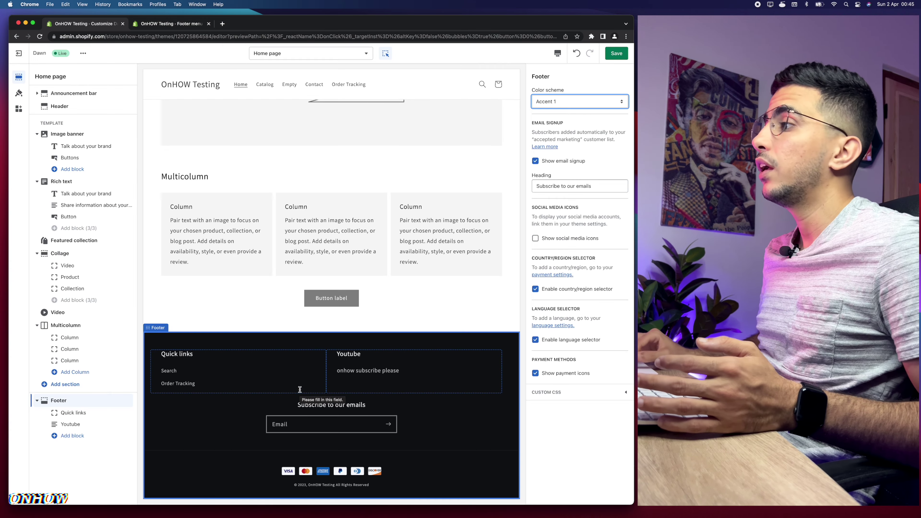
left_click(535, 162)
left_click(535, 161)
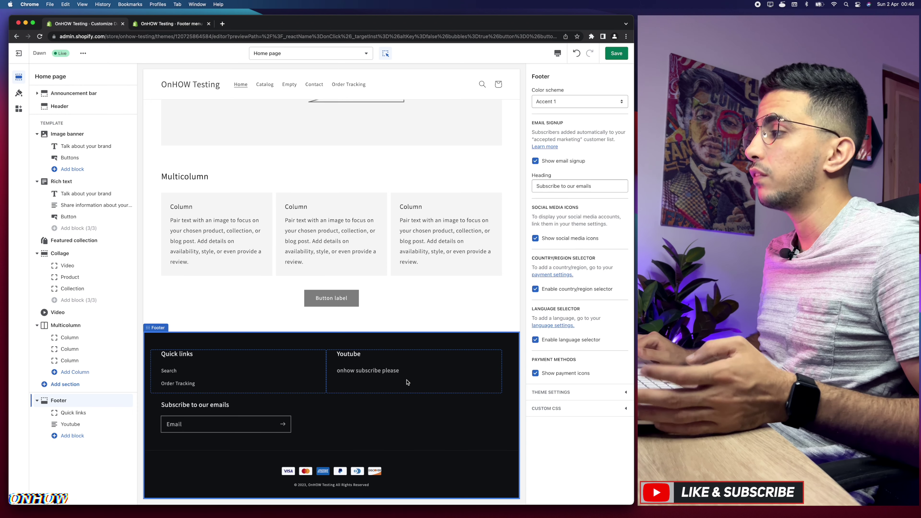
Turn the footer's social media icons back off, and try hiding and showing the payment icons again
left_click(536, 239)
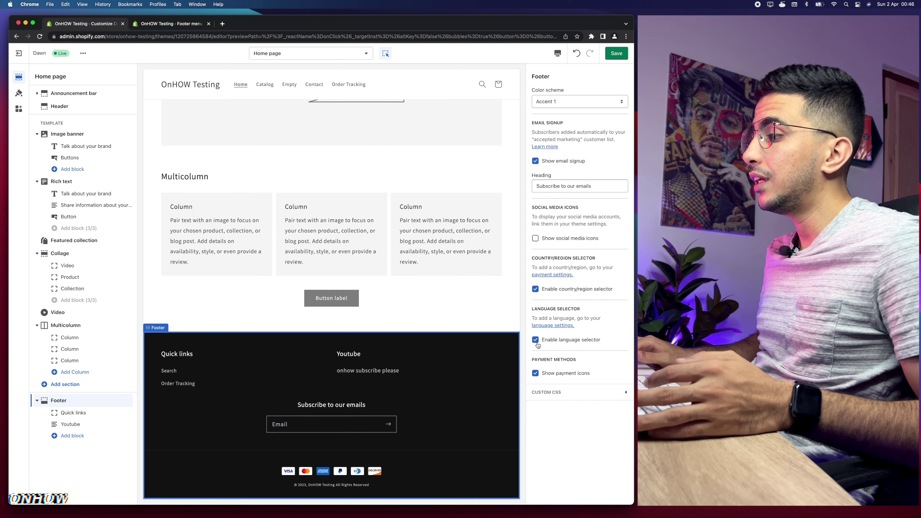
left_click(534, 373)
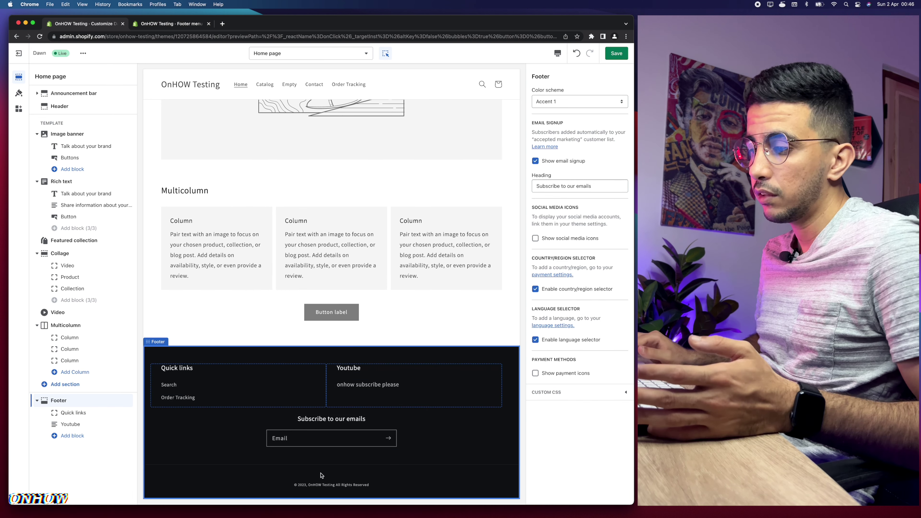
left_click(535, 372)
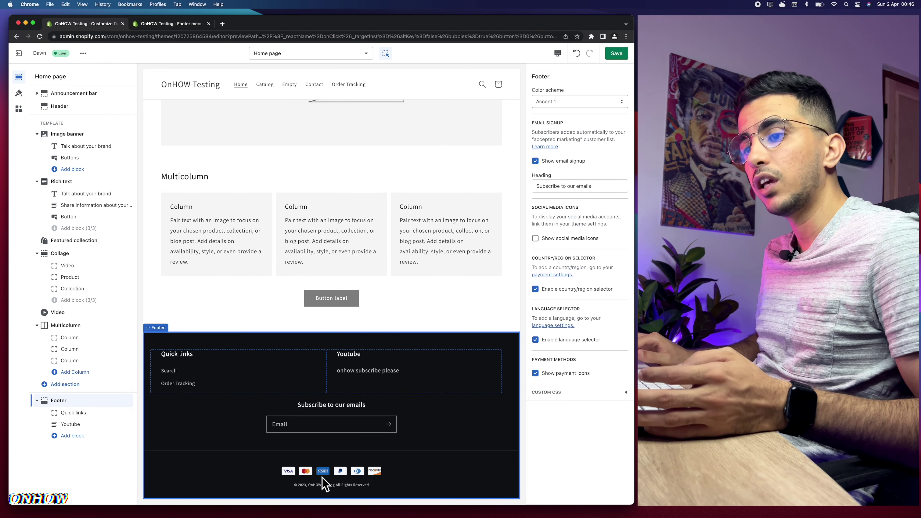
Examine the footer's custom CSS editor and the available color scheme options
left_click(588, 394)
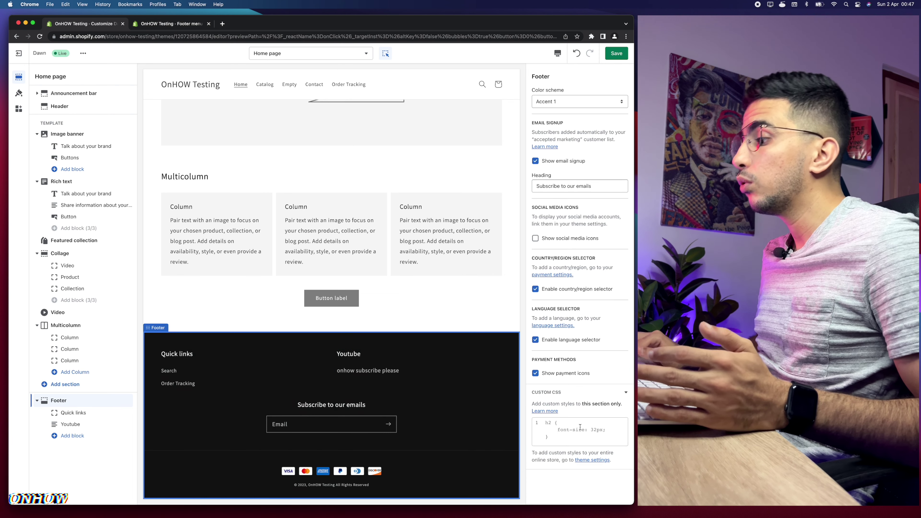
left_click(572, 435)
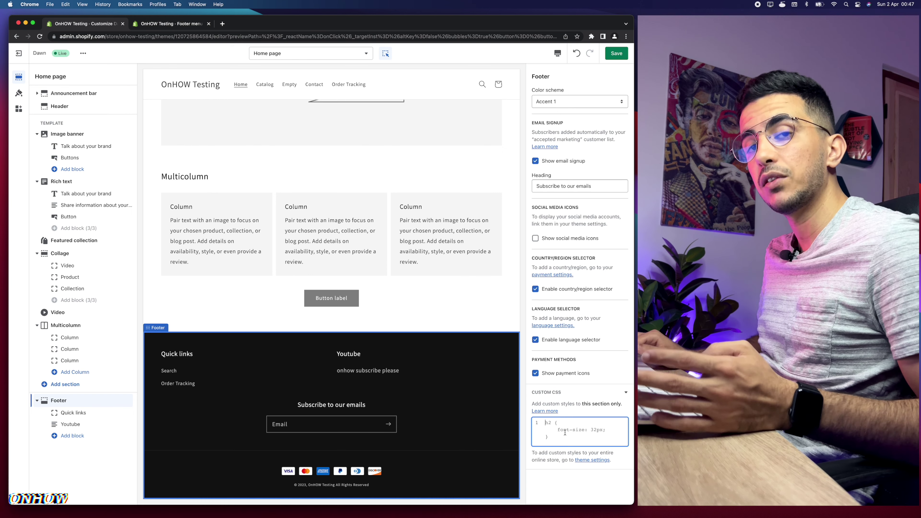
left_click(540, 397)
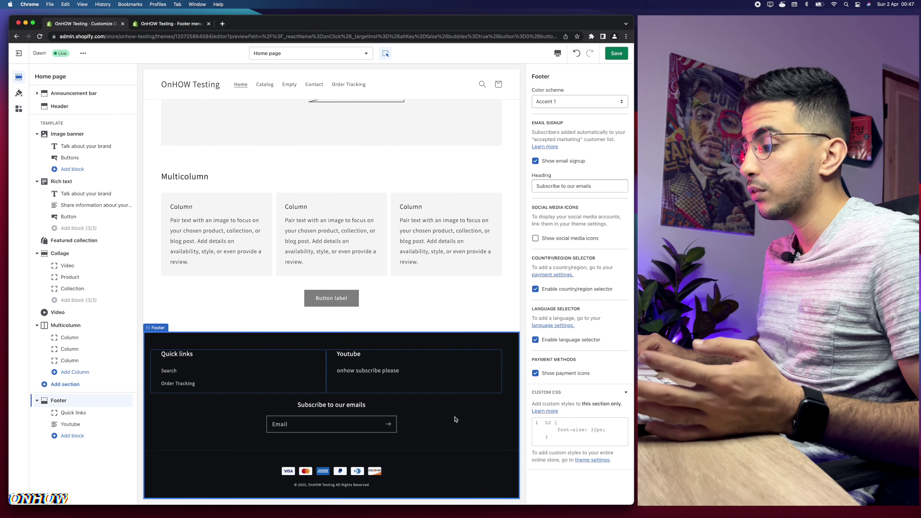
left_click(571, 435)
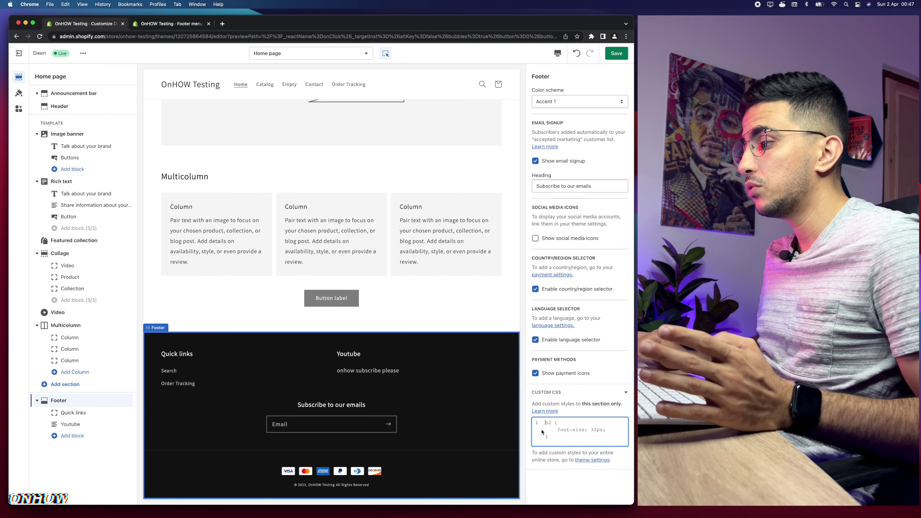
left_click(560, 392)
left_click(558, 102)
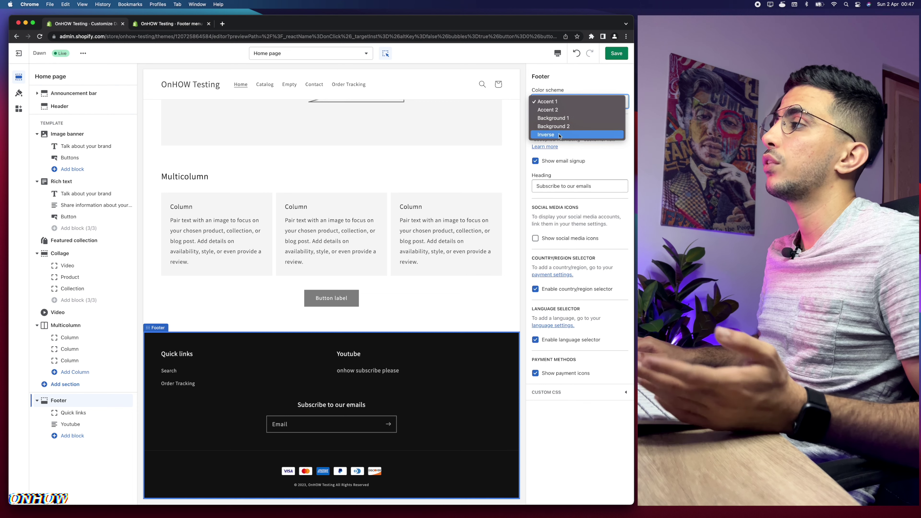
left_click(570, 77)
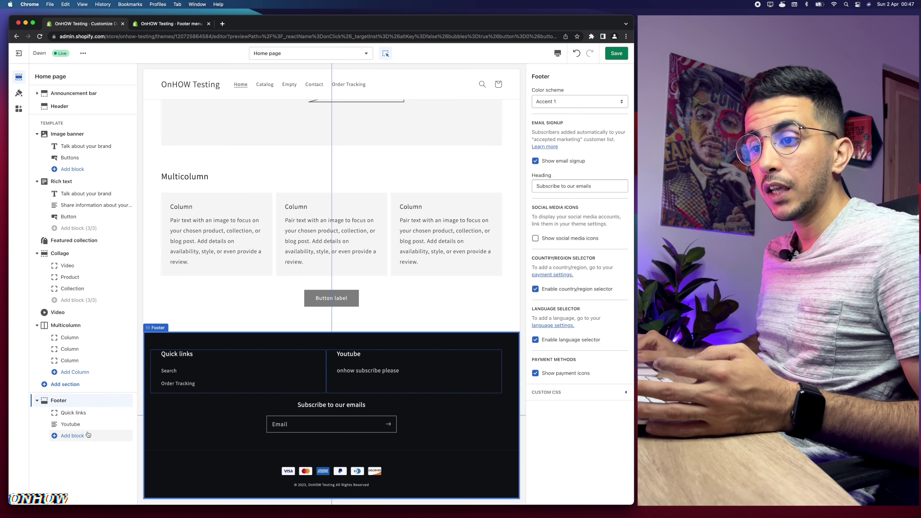
Add an Image block to the footer after the Youtube text block
left_click(90, 437)
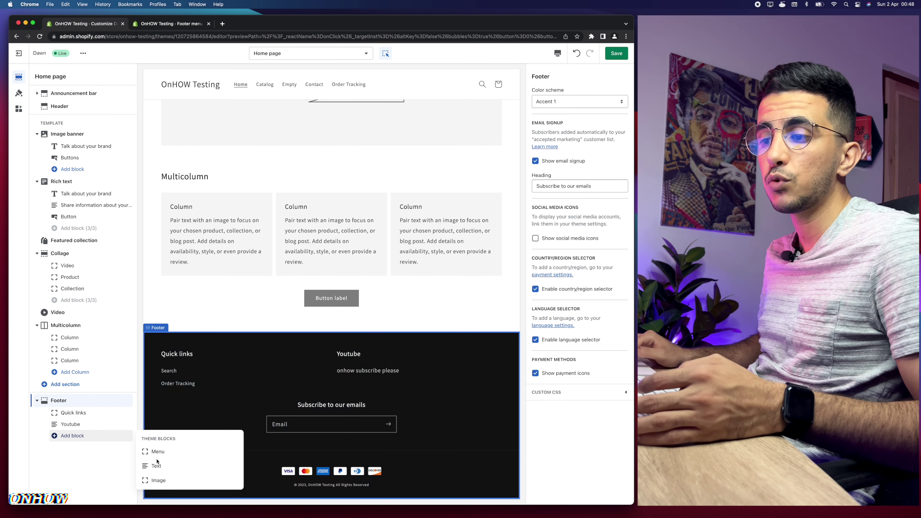
left_click(160, 480)
mouse_move(428, 388)
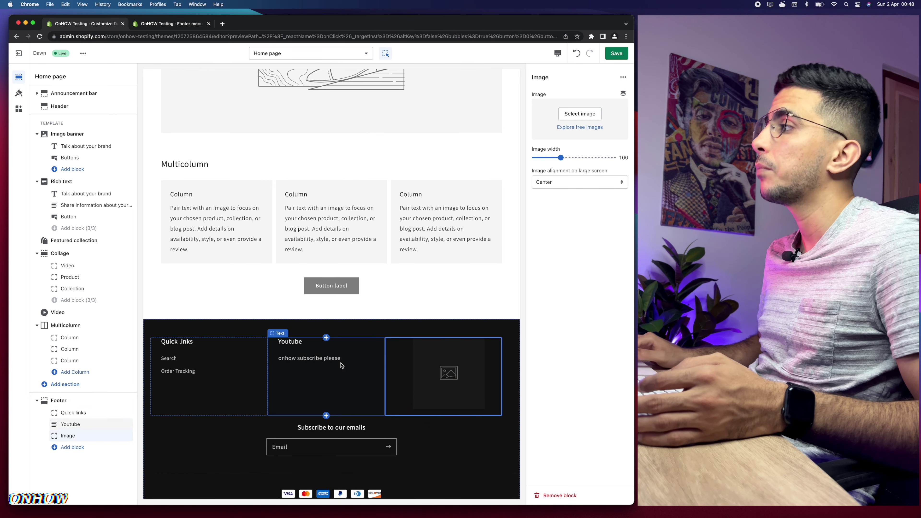
Check the image upload dialog for the footer's Image block, close it, and examine the categories of free images
left_click(580, 115)
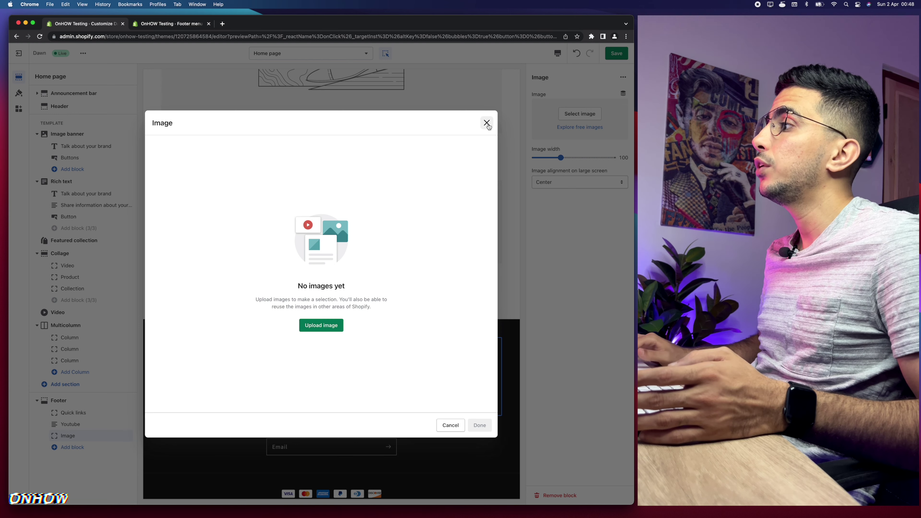
left_click(487, 123)
left_click(585, 127)
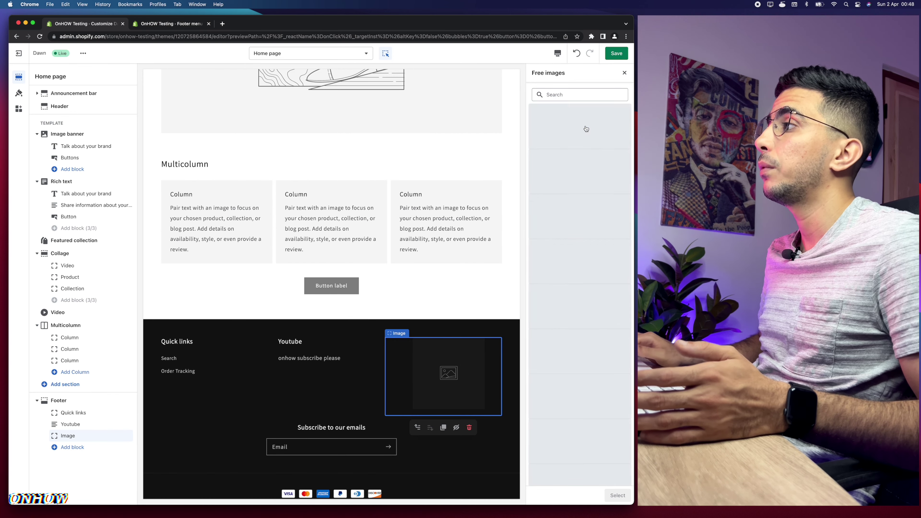
scroll(591, 327, "down", 3)
scroll(592, 326, "down", 5)
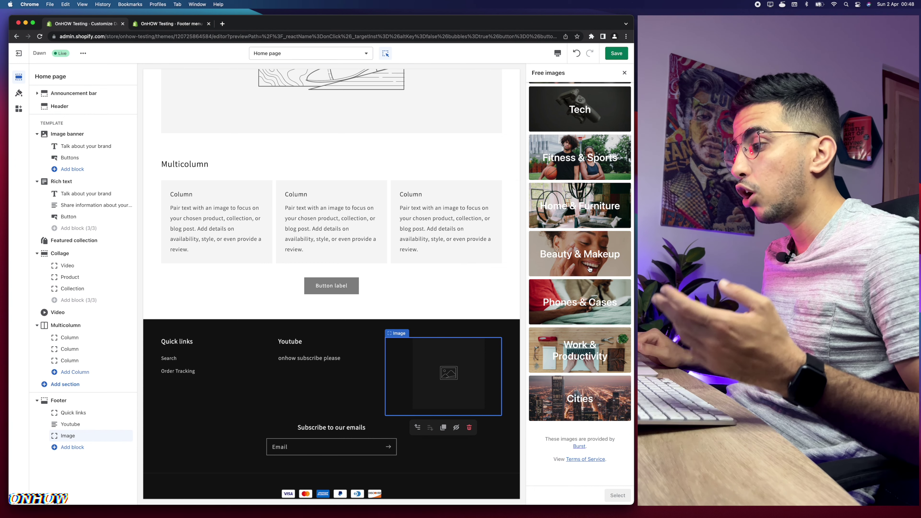
scroll(591, 254, "up", 10)
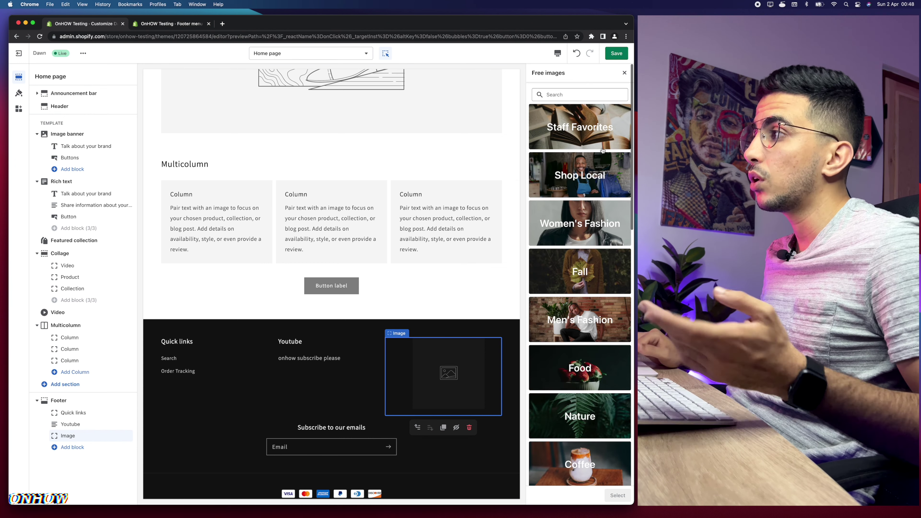
left_click(605, 145)
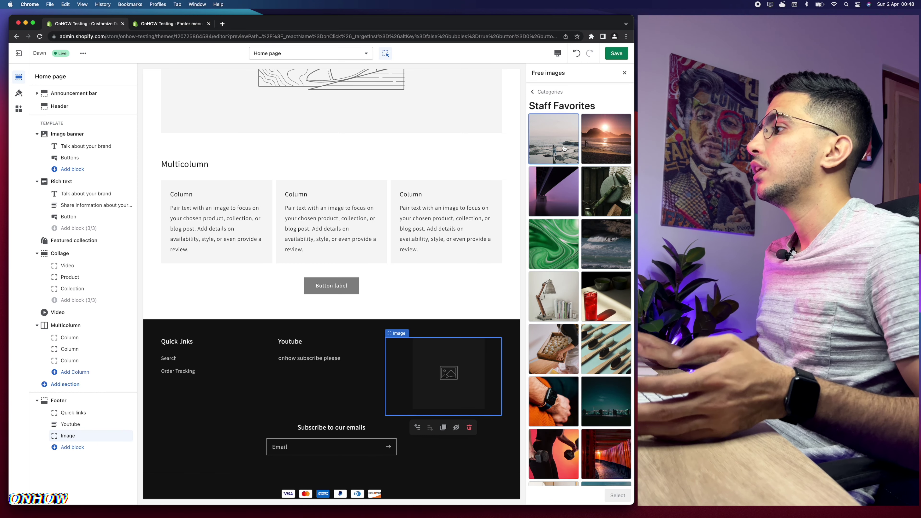
left_click(565, 151)
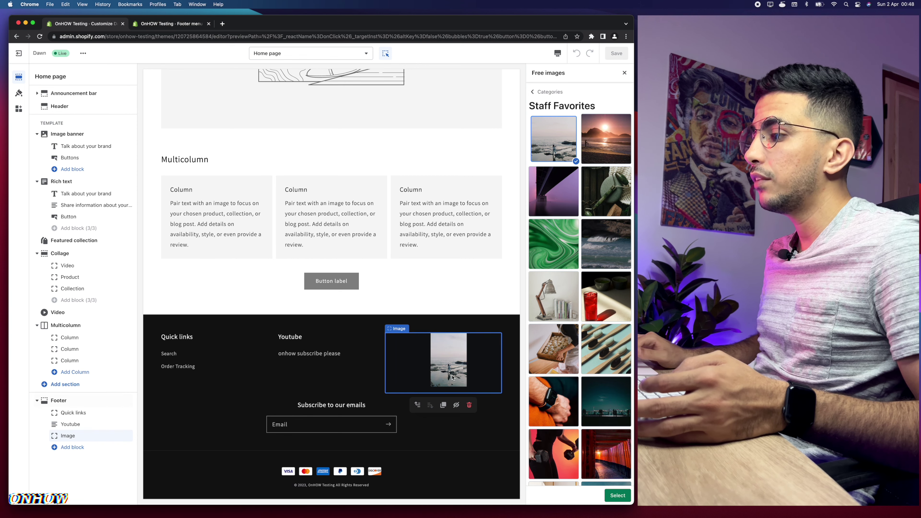
left_click(537, 91)
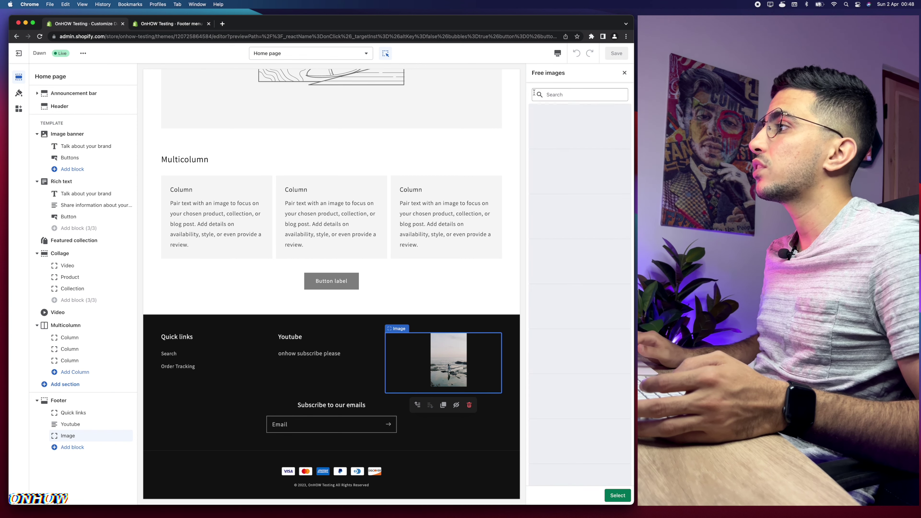
left_click(623, 73)
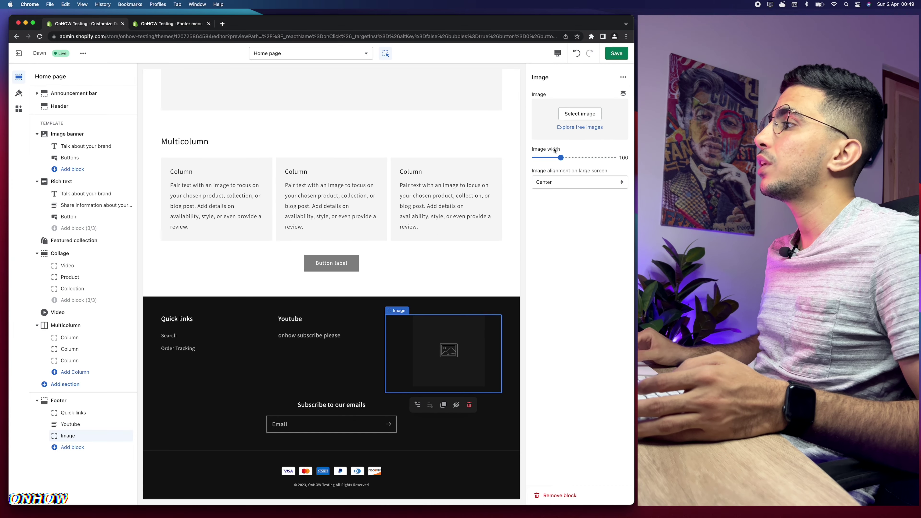
Fill the footer's Image block with the free Staff Favorites photo of a person standing on rocks at the ocean shoreline
left_click(581, 128)
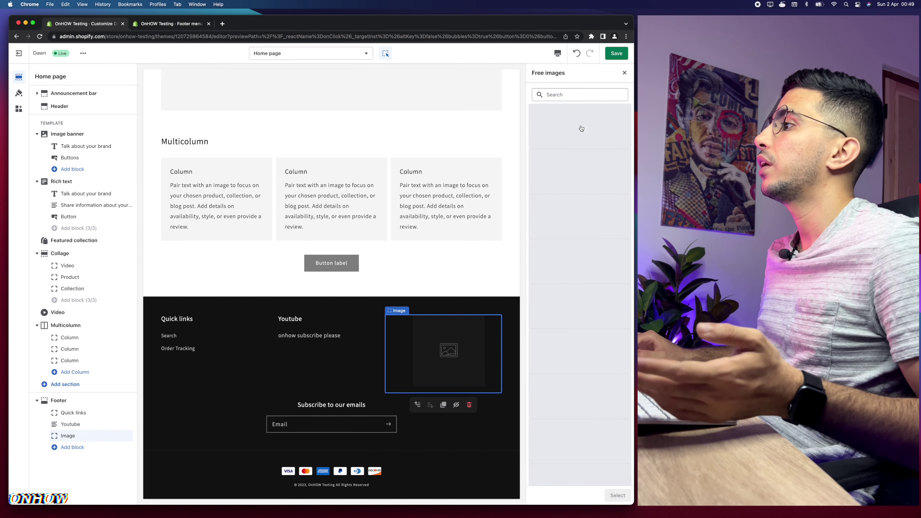
left_click(580, 128)
left_click(554, 139)
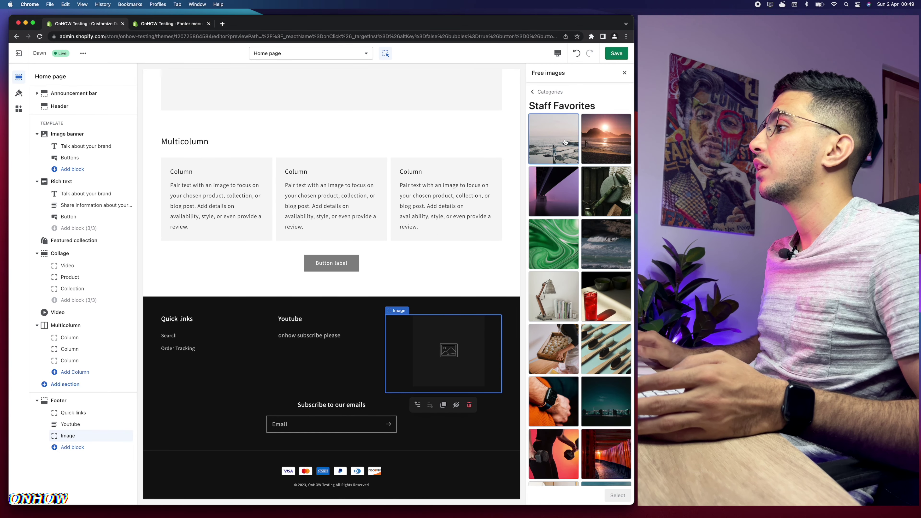
left_click(618, 496)
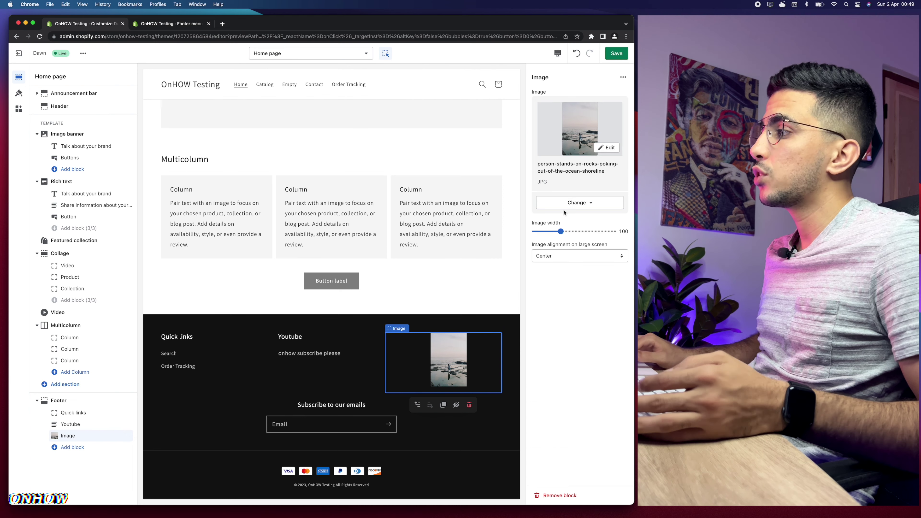
Try larger widths for the footer image, and set the image width to 90
scroll(544, 233, "up", 5)
scroll(543, 231, "down", 4)
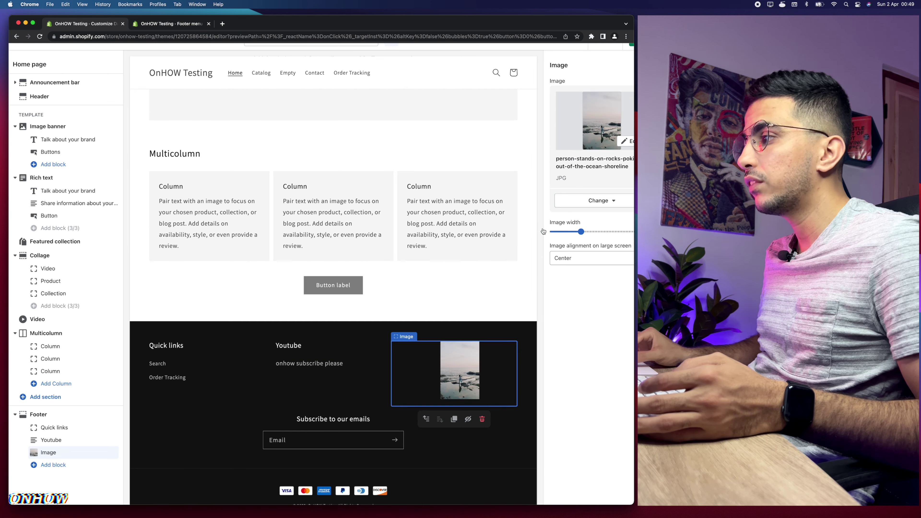
scroll(573, 236, "down", 2)
left_click_drag(561, 231, 581, 232)
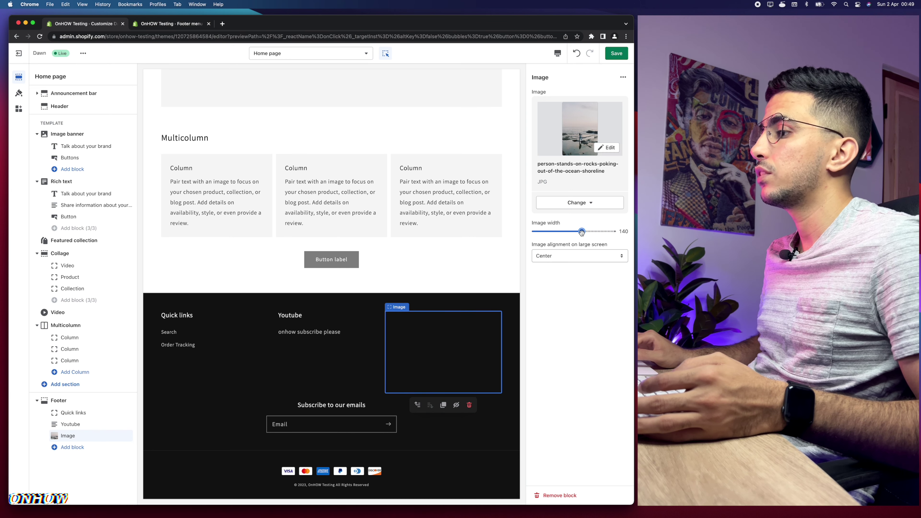
left_click_drag(581, 231, 602, 231)
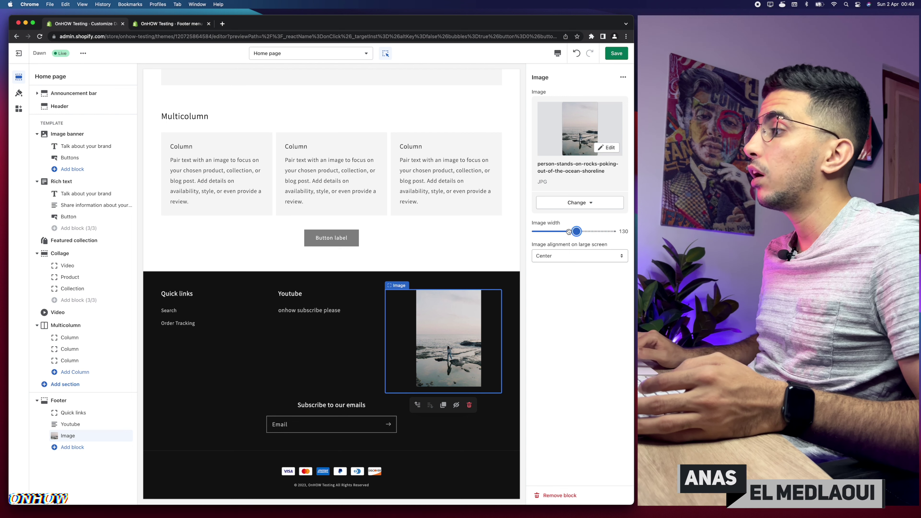
left_click_drag(602, 231, 555, 231)
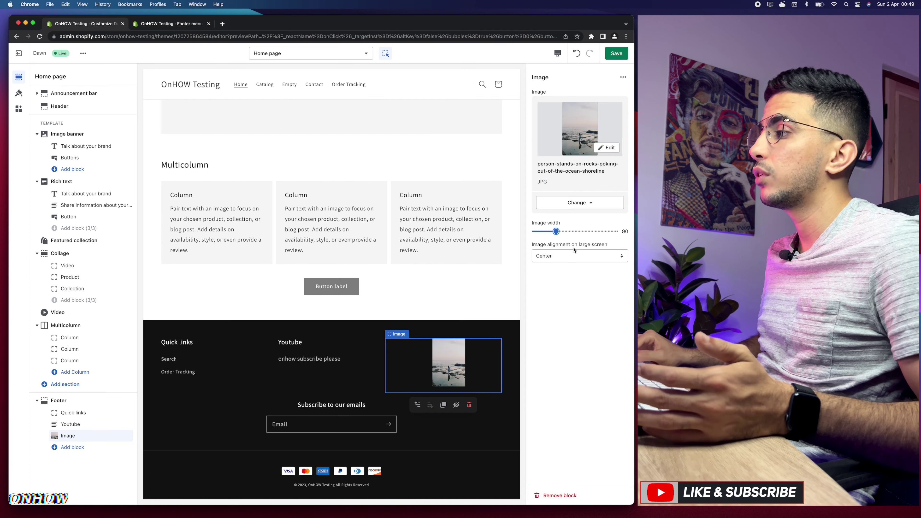
Try the Right alignment on large screens for the footer image, and set it back to Center
left_click(574, 255)
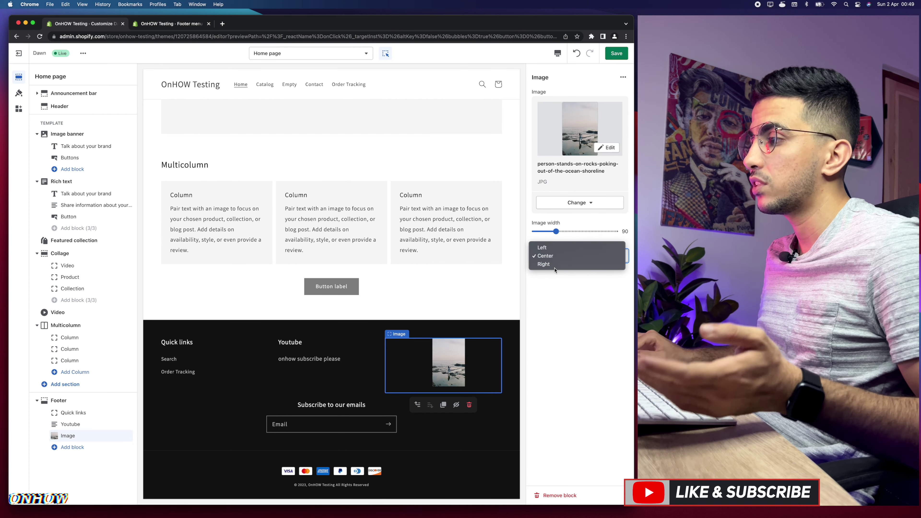
left_click(553, 265)
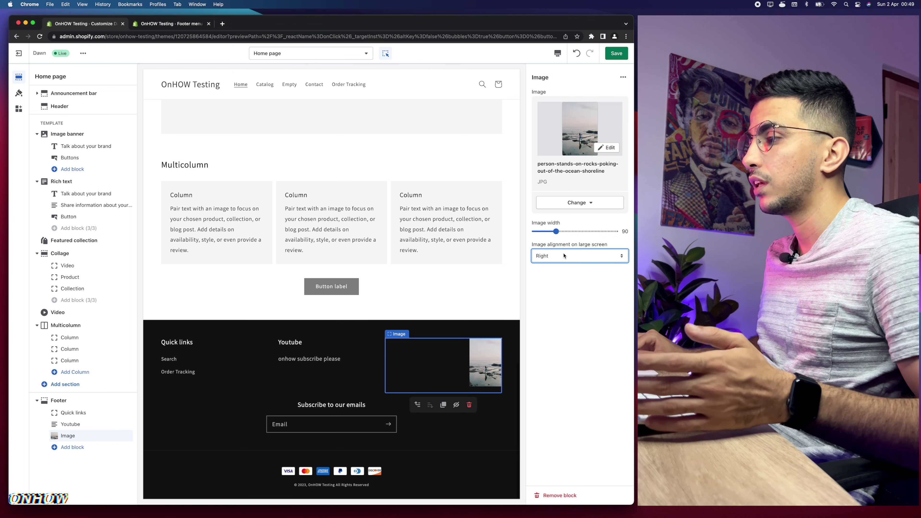
left_click(560, 254)
left_click(560, 248)
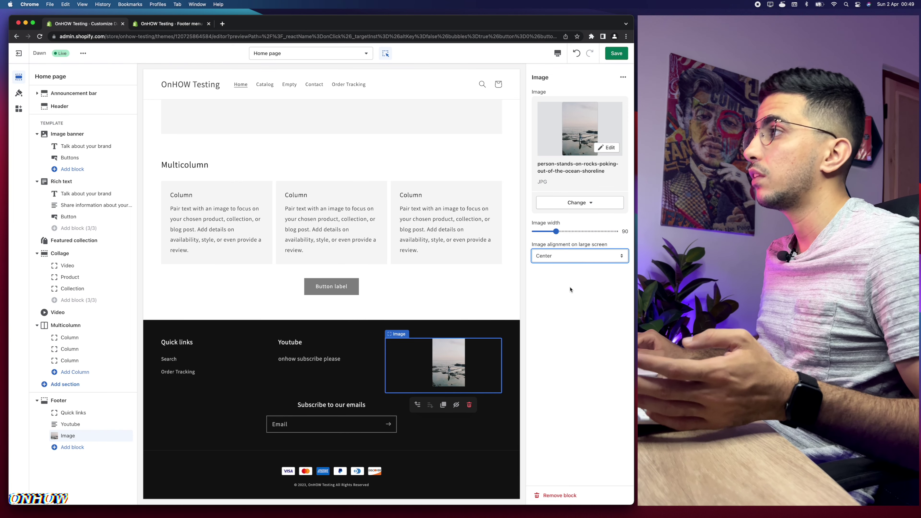
Examine which theme block types can be added to the footer
left_click(17, 468)
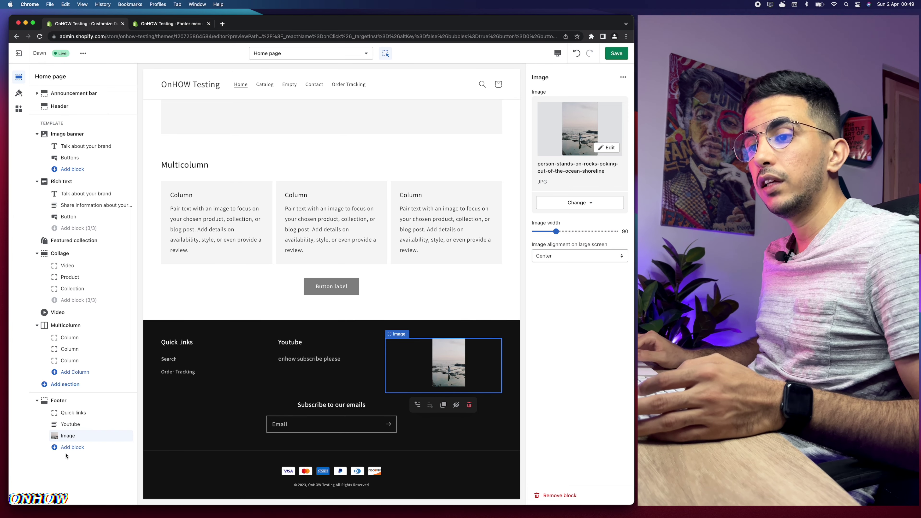
left_click(70, 447)
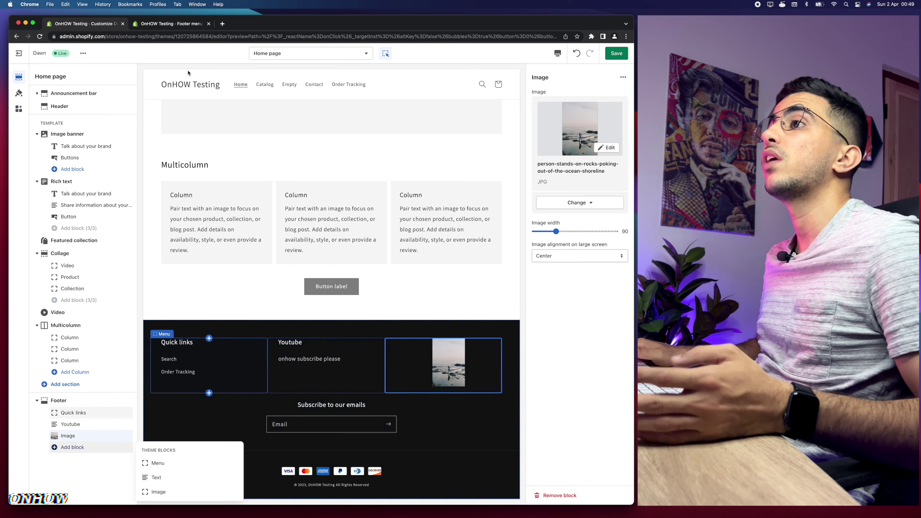
scroll(185, 80, "up", 10, "ctrl")
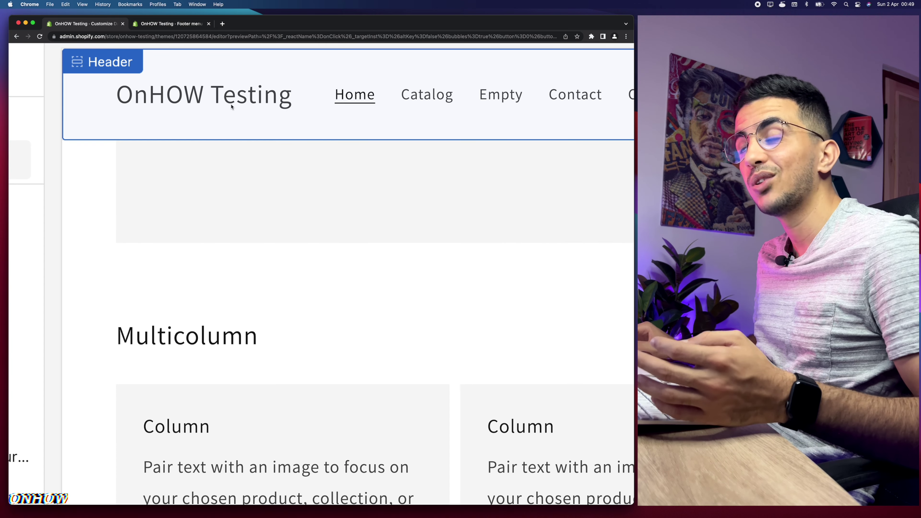